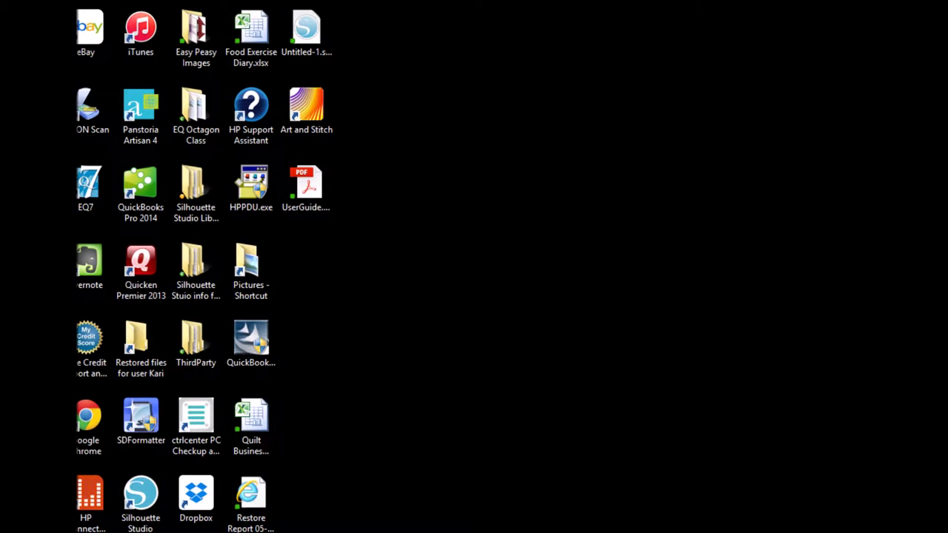
# Step: Launch Photoshop Elements 12 from the Start menu and enter the Photo Editor in Expert mode
pyautogui.press('super')
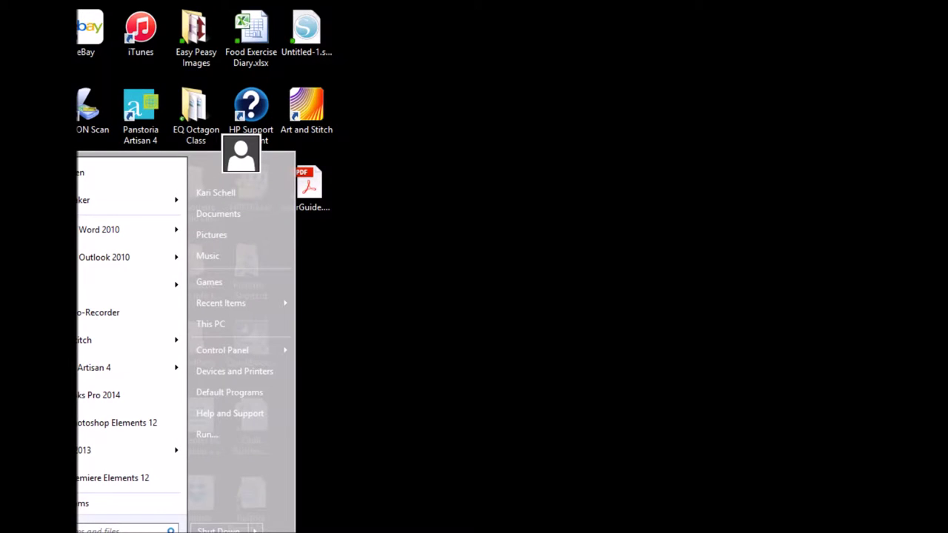
pyautogui.click(81, 503)
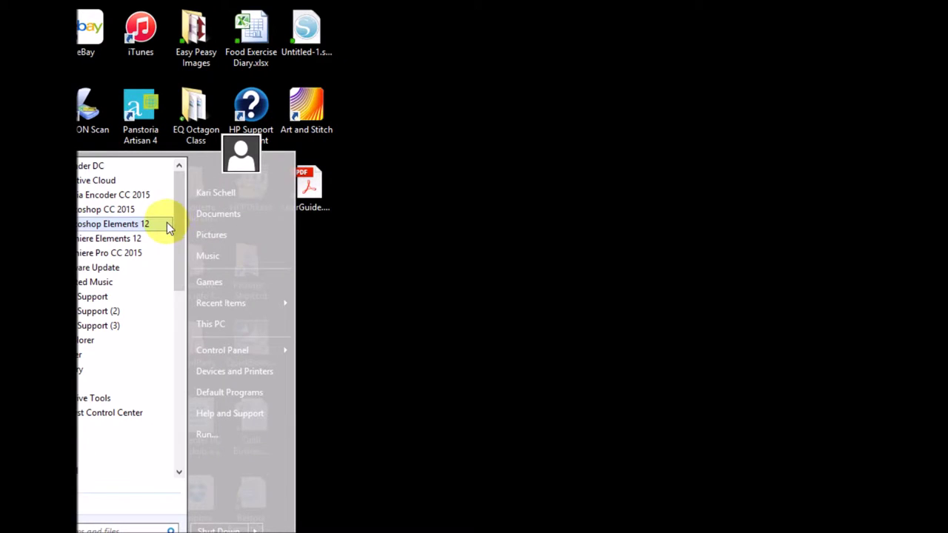
pyautogui.click(80, 225)
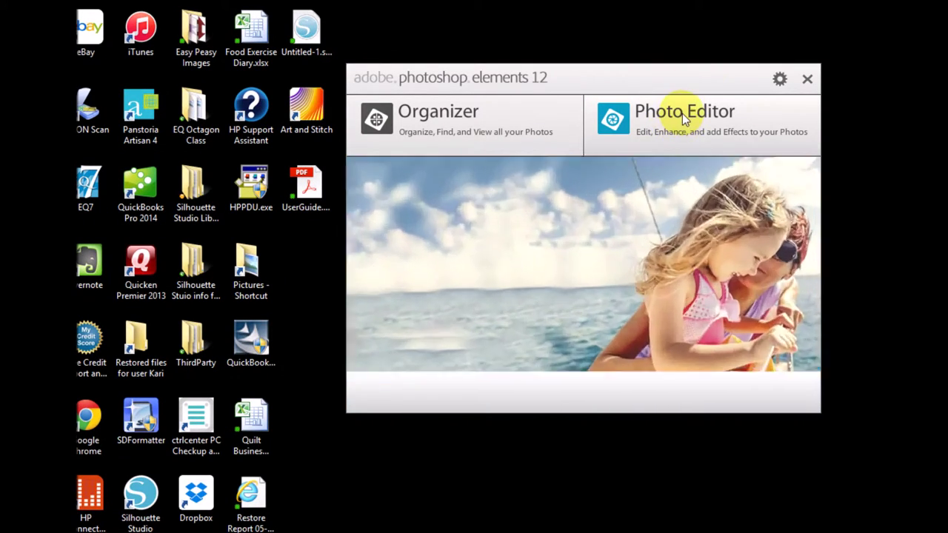
pyautogui.click(682, 113)
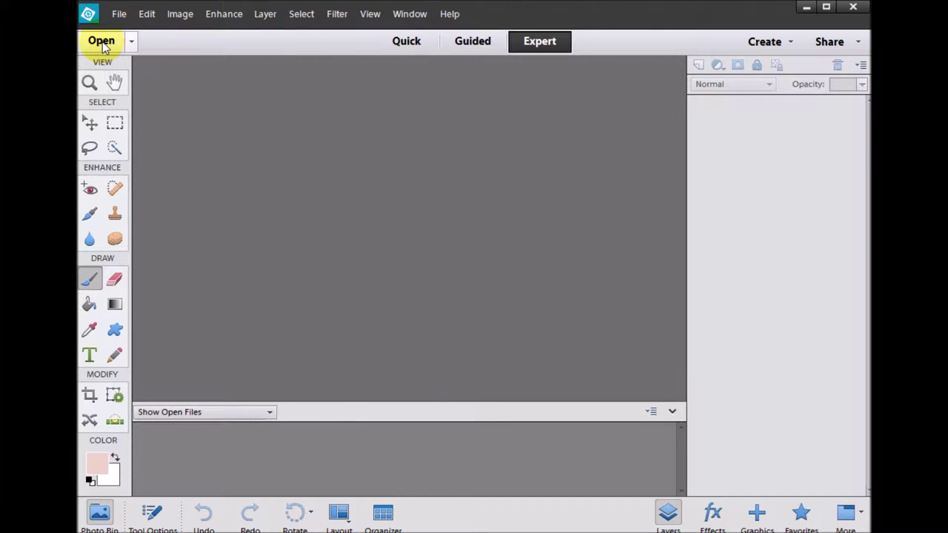
# Step: Open Farmers Delight.jpg from the Photos for Digitizing folder
pyautogui.click(101, 43)
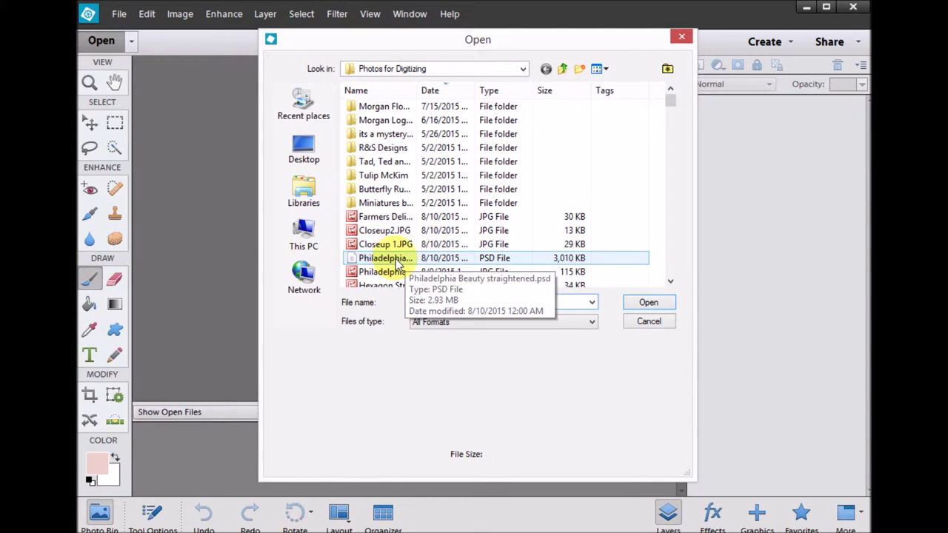
pyautogui.click(670, 282)
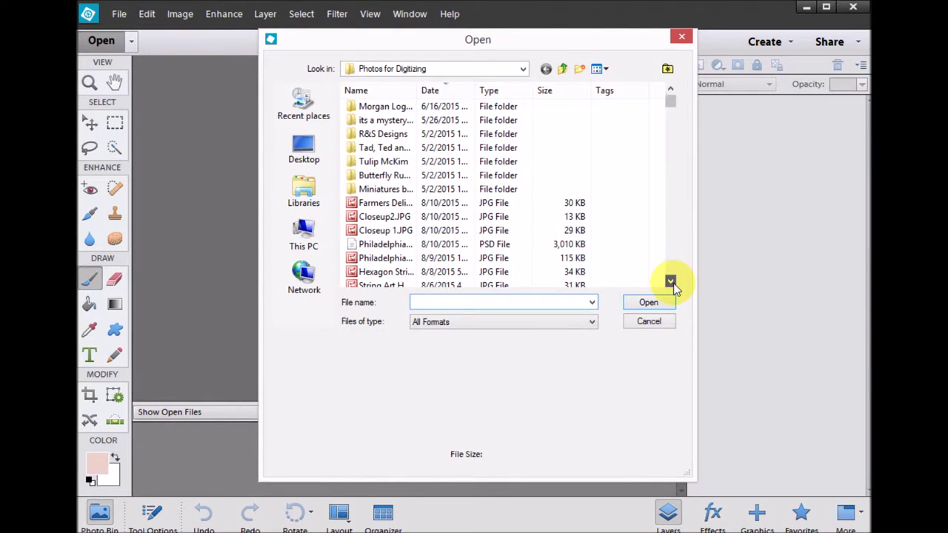
pyautogui.moveTo(673, 283); pyautogui.dragTo(674, 283)
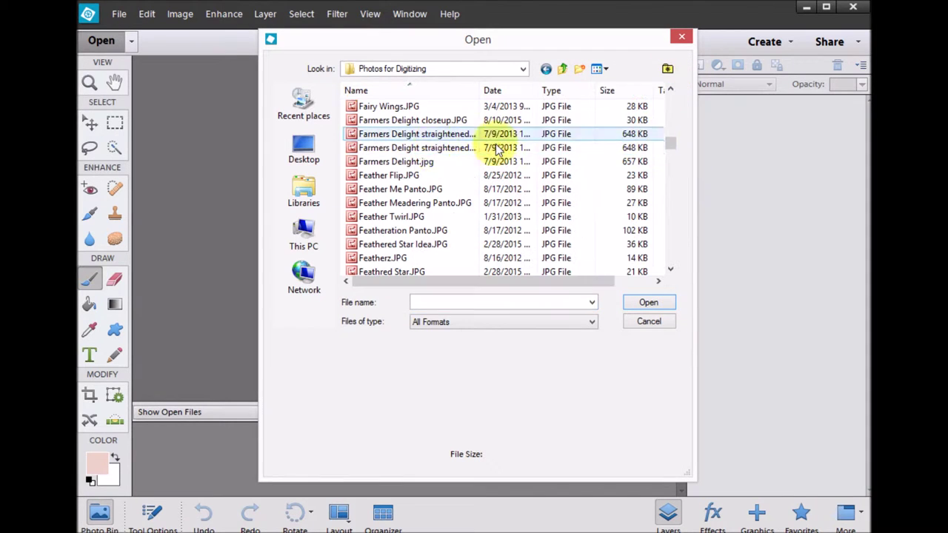
pyautogui.click(415, 163)
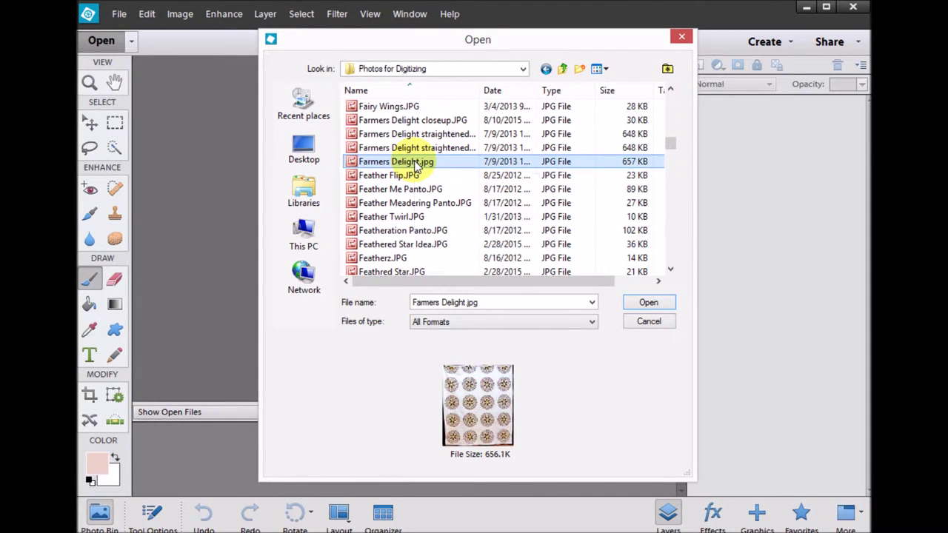
pyautogui.click(652, 305)
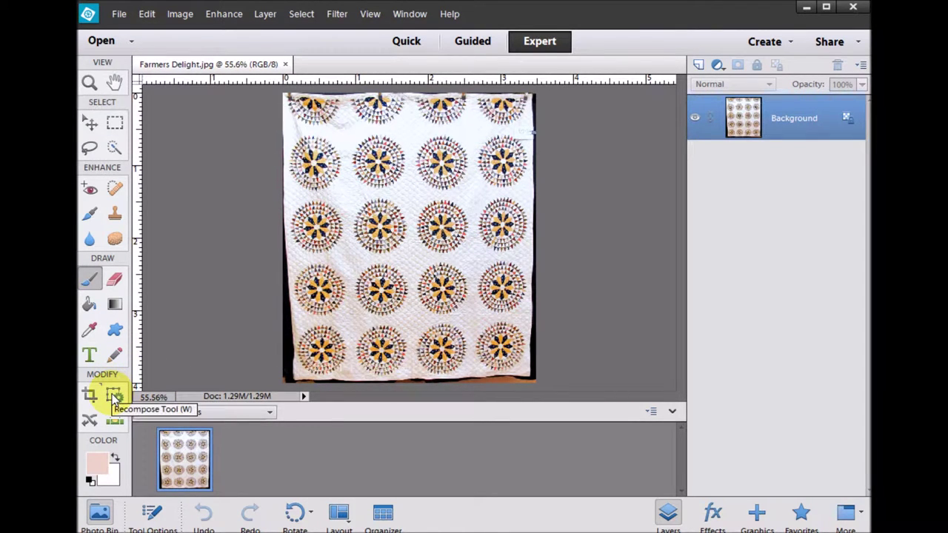
# Step: Select the Rectangular Marquee tool on the loaded quilt photo
pyautogui.click(114, 123)
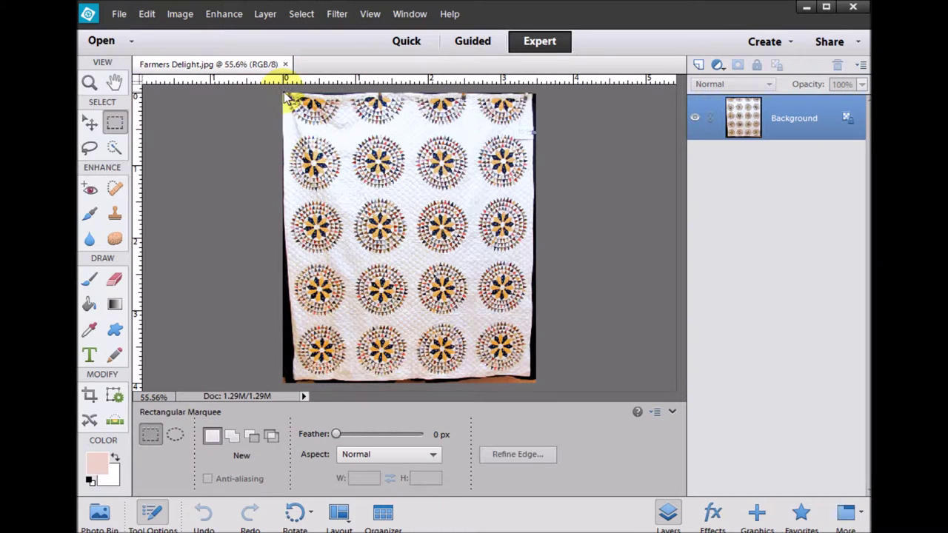
# Step: Drag a marquee from the quilt's top-left corner to its bottom-right corner
pyautogui.moveTo(284, 94); pyautogui.dragTo(400, 252)
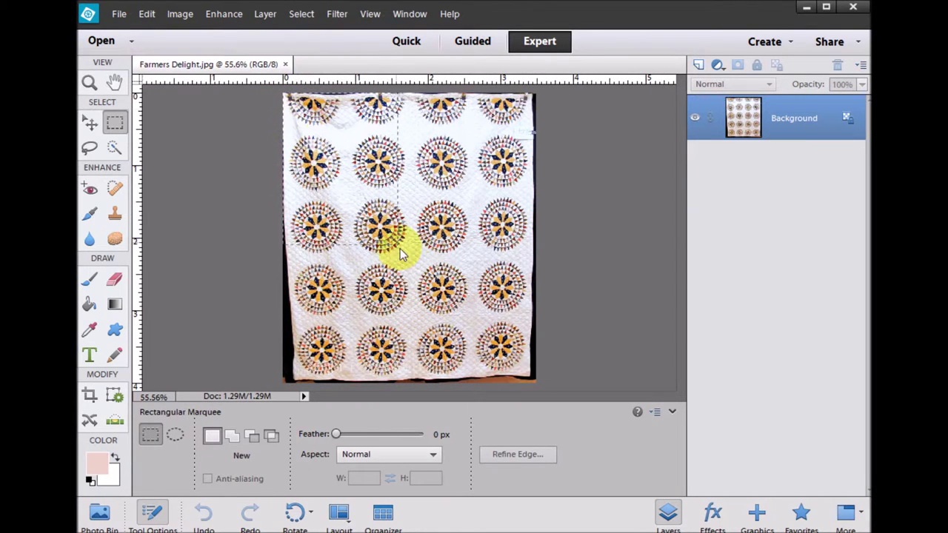
pyautogui.moveTo(523, 365); pyautogui.dragTo(538, 385)
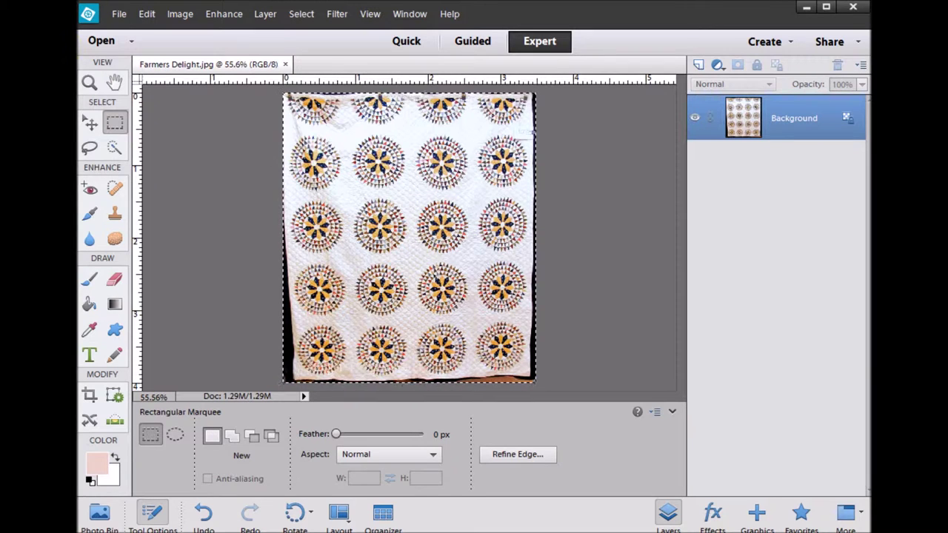
# Step: Distort the image, pulling the bottom-left corner outward until the left edge is straight (W 104.89%, H 101.42%)
pyautogui.click(182, 19)
pyautogui.moveTo(196, 46)
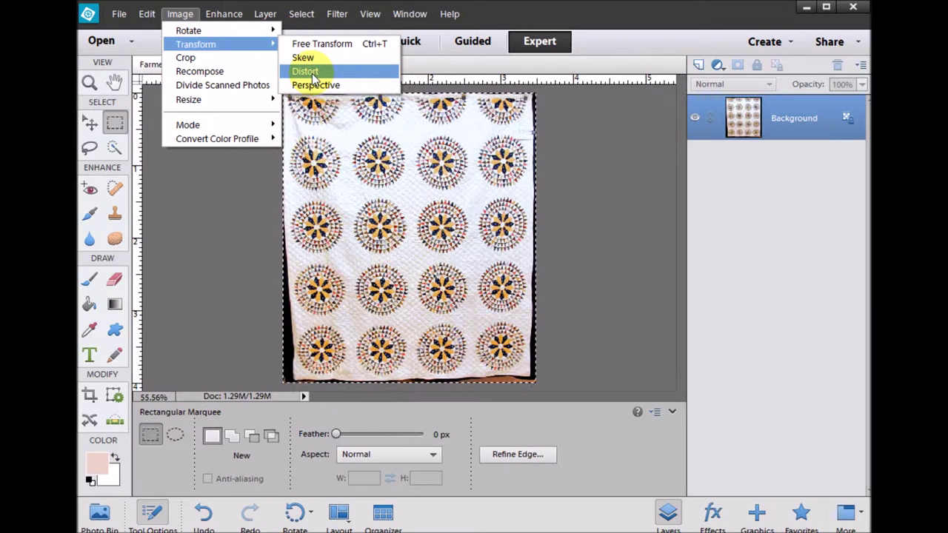
pyautogui.click(309, 72)
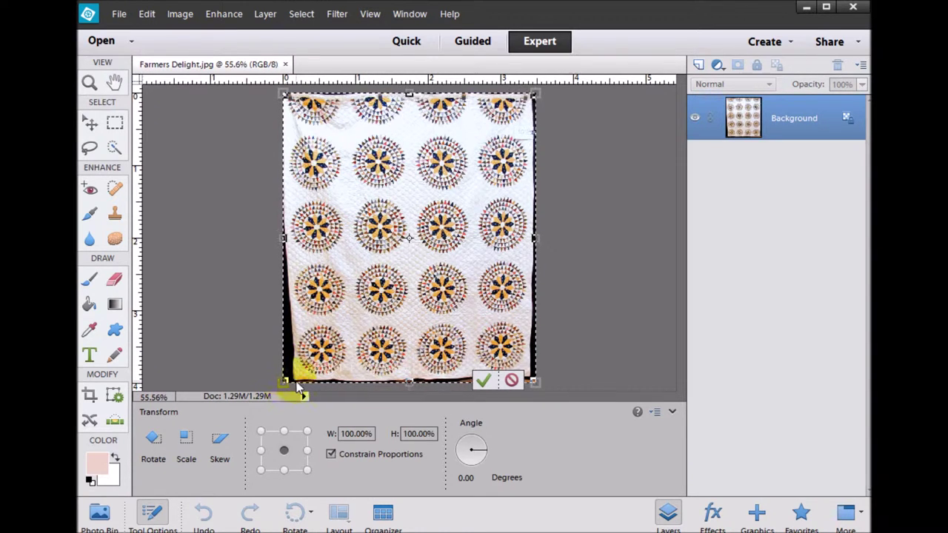
pyautogui.moveTo(296, 385); pyautogui.dragTo(271, 395)
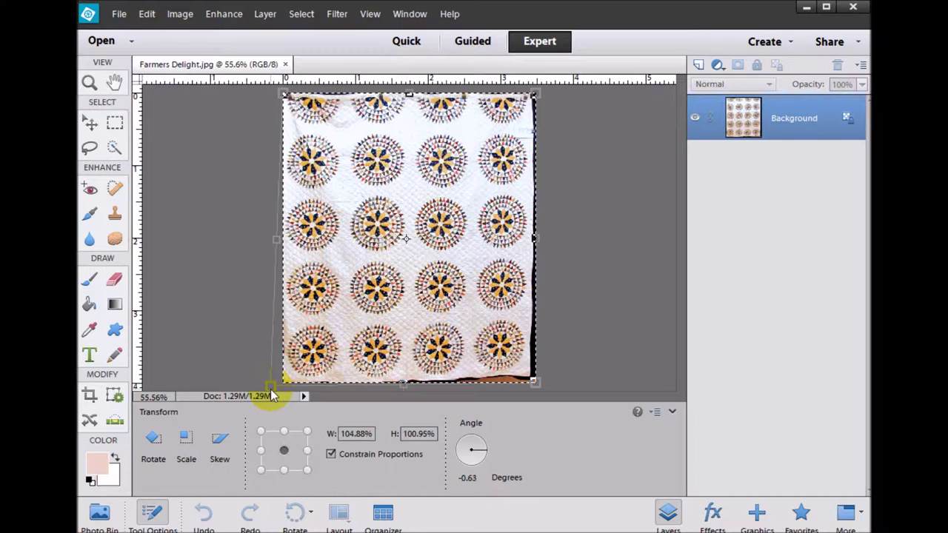
pyautogui.moveTo(270, 395); pyautogui.dragTo(272, 391)
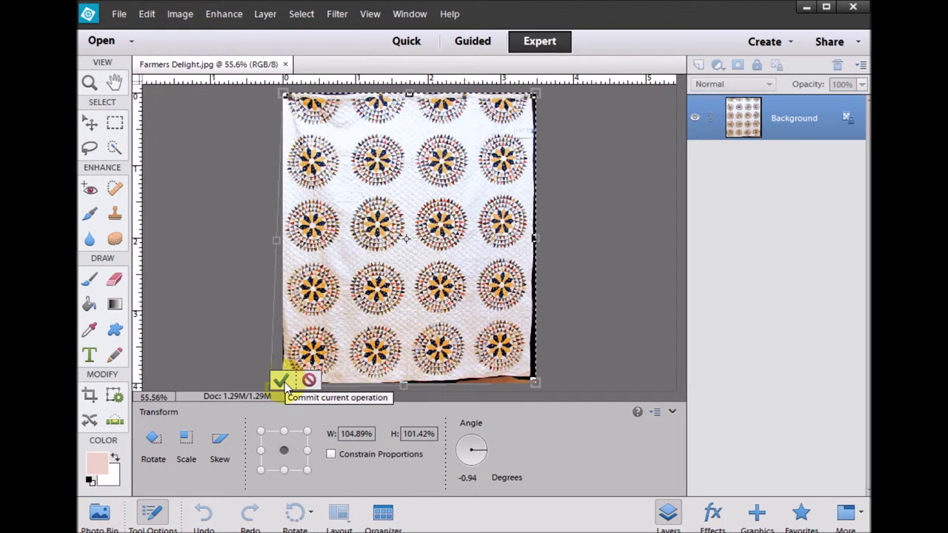
pyautogui.click(283, 382)
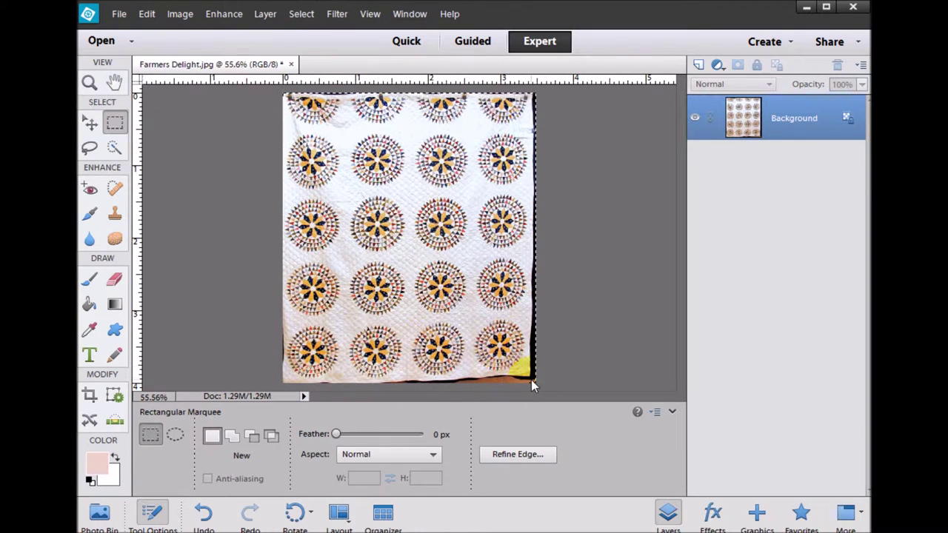
# Step: Apply a second distortion, stretching the top-right corner to level the top edge (W 103.32%, H 103.36%)
pyautogui.click(179, 15)
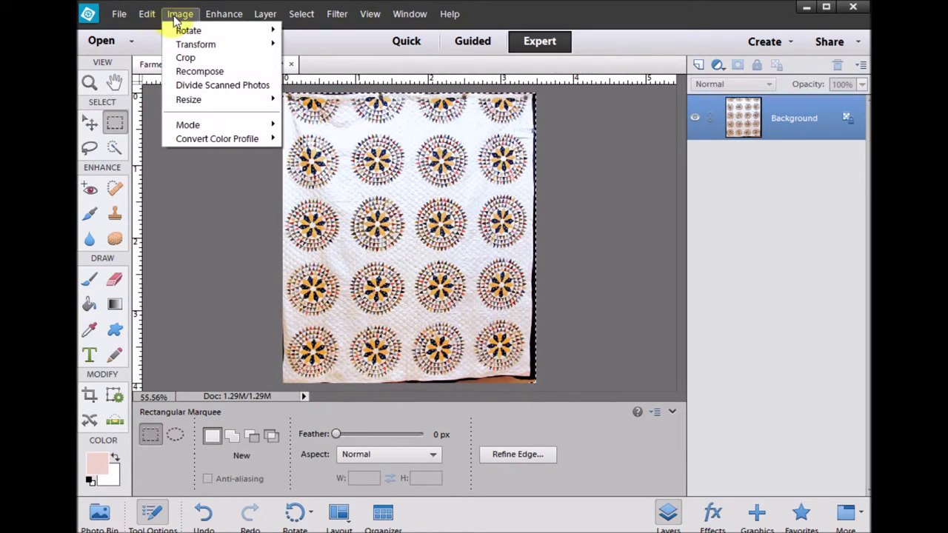
pyautogui.moveTo(207, 45)
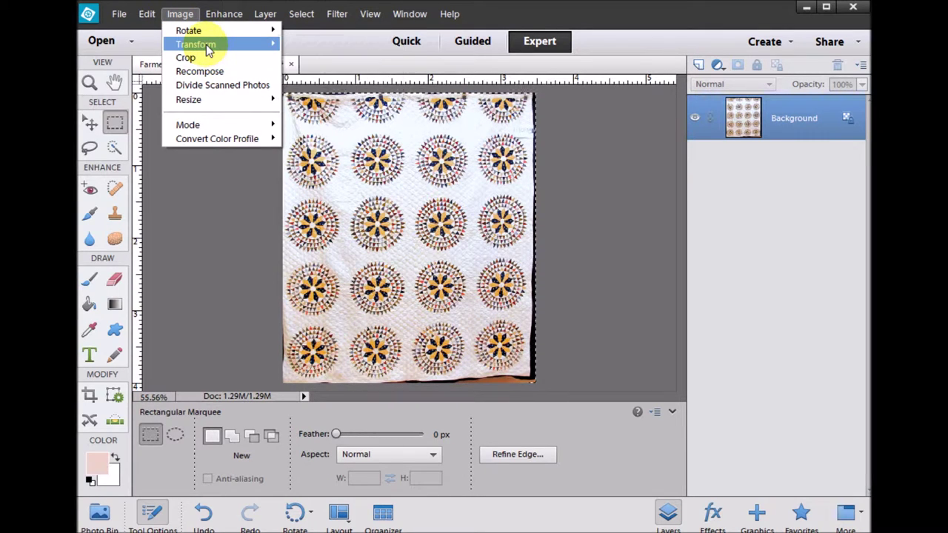
pyautogui.click(304, 71)
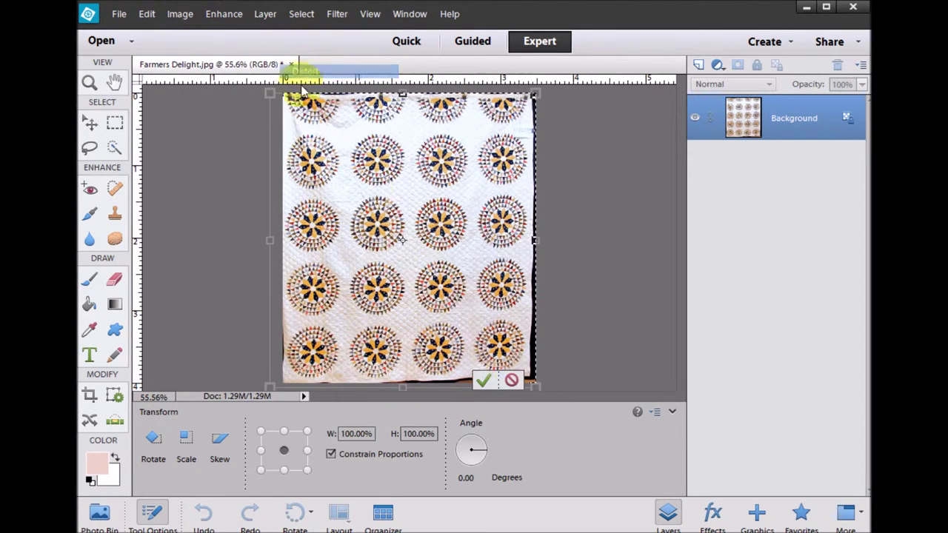
pyautogui.moveTo(542, 390); pyautogui.dragTo(545, 393)
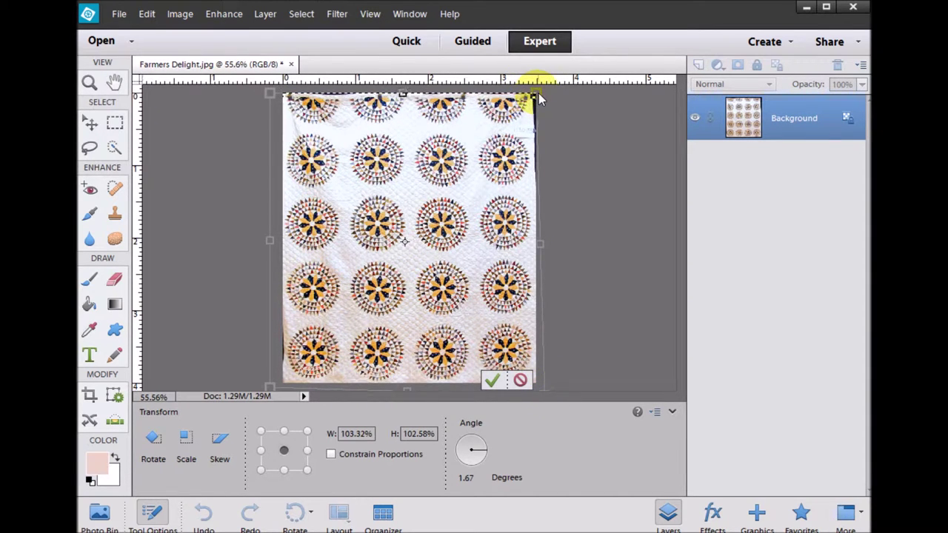
pyautogui.moveTo(539, 95); pyautogui.dragTo(542, 91)
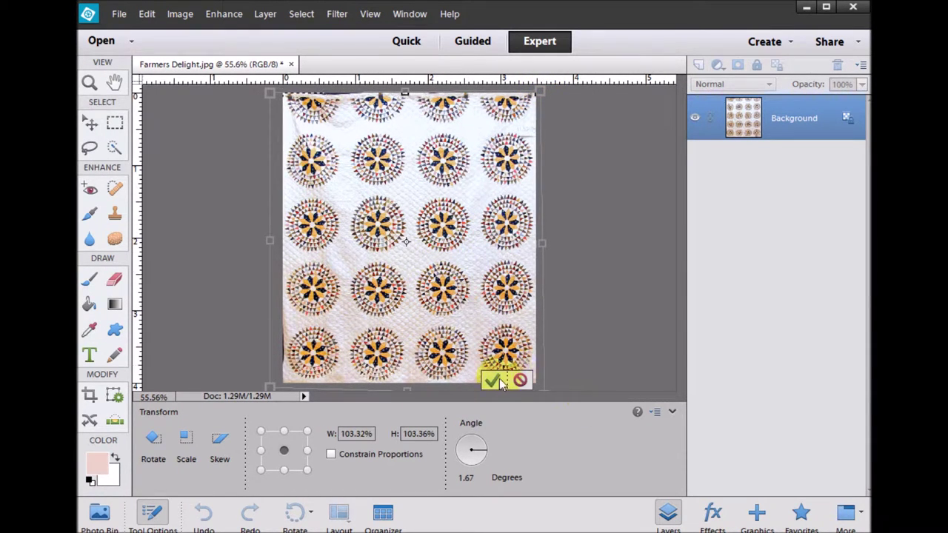
pyautogui.click(597, 412)
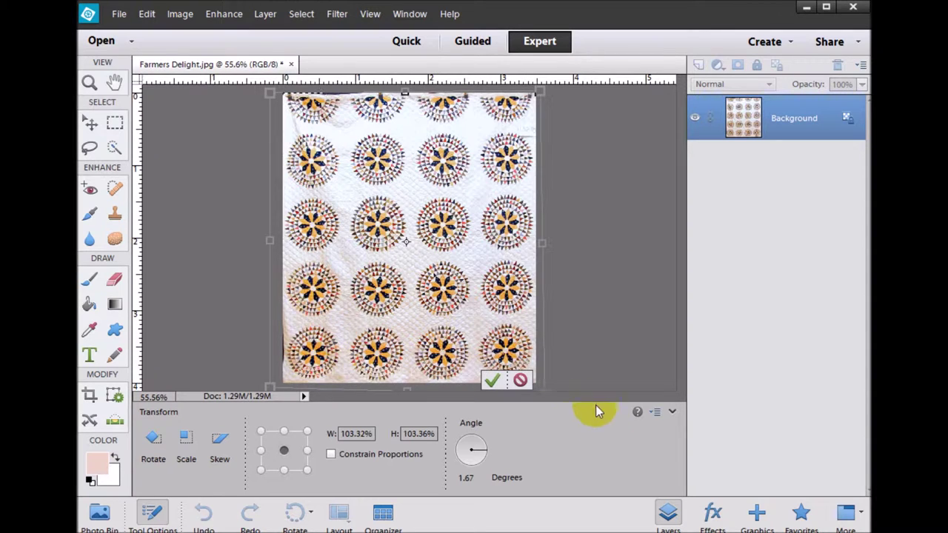
pyautogui.click(492, 383)
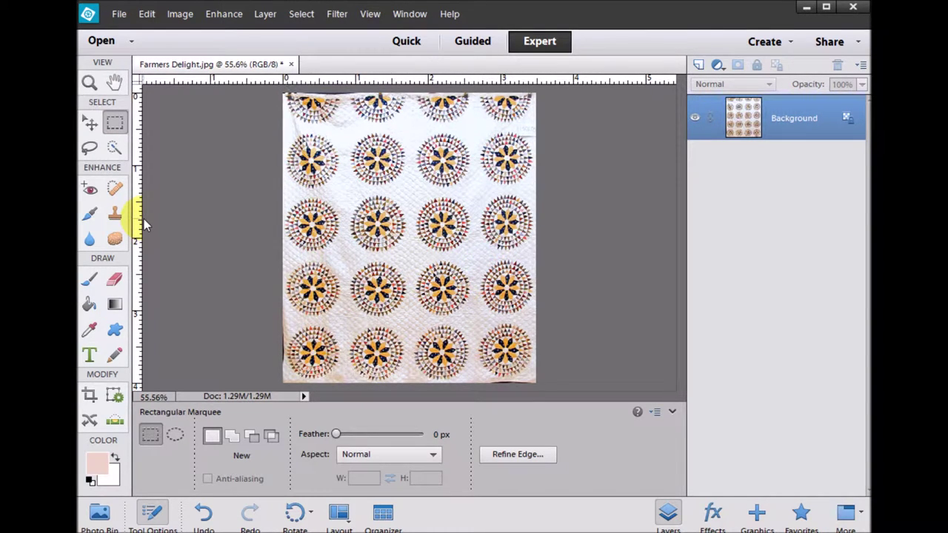
# Step: Save the photo as 'Farmers Delight full straightenedt.jpg' at JPEG quality 12
pyautogui.click(120, 17)
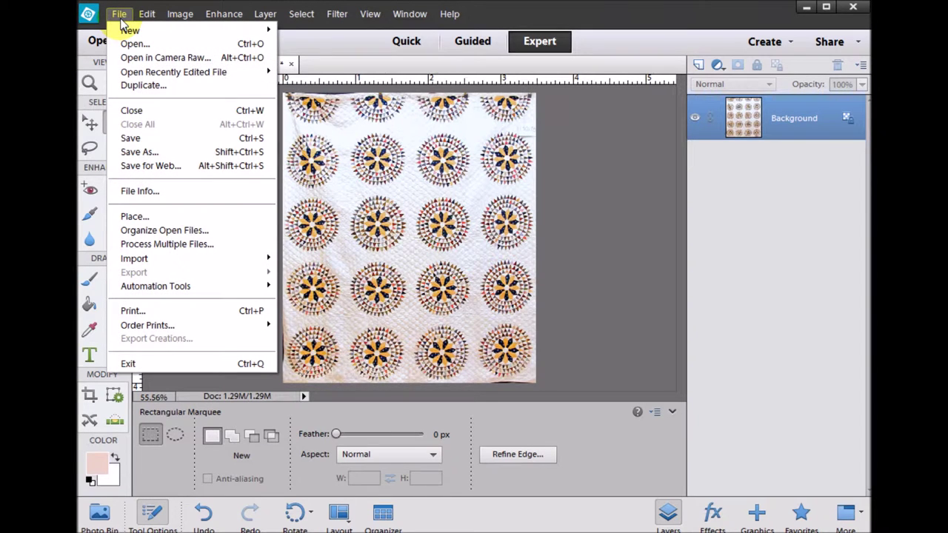
pyautogui.click(148, 152)
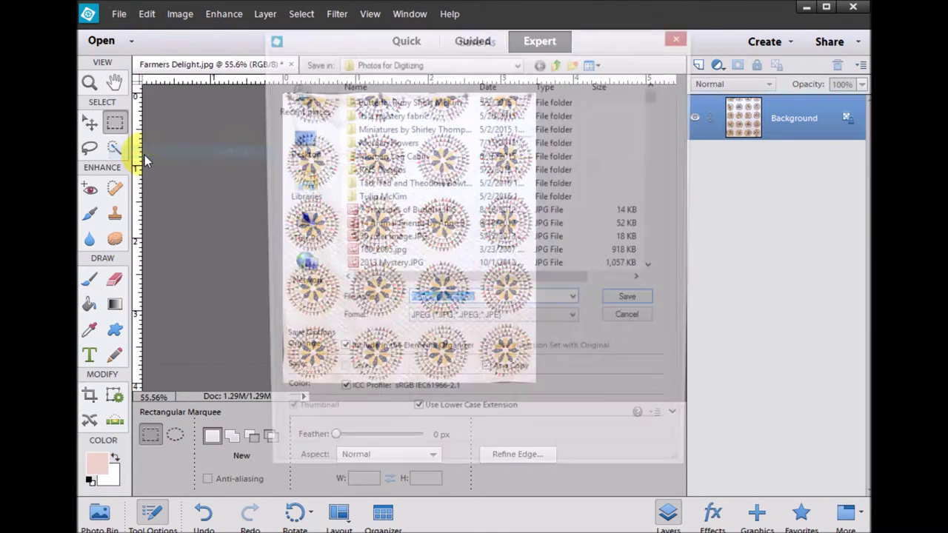
pyautogui.click(433, 305)
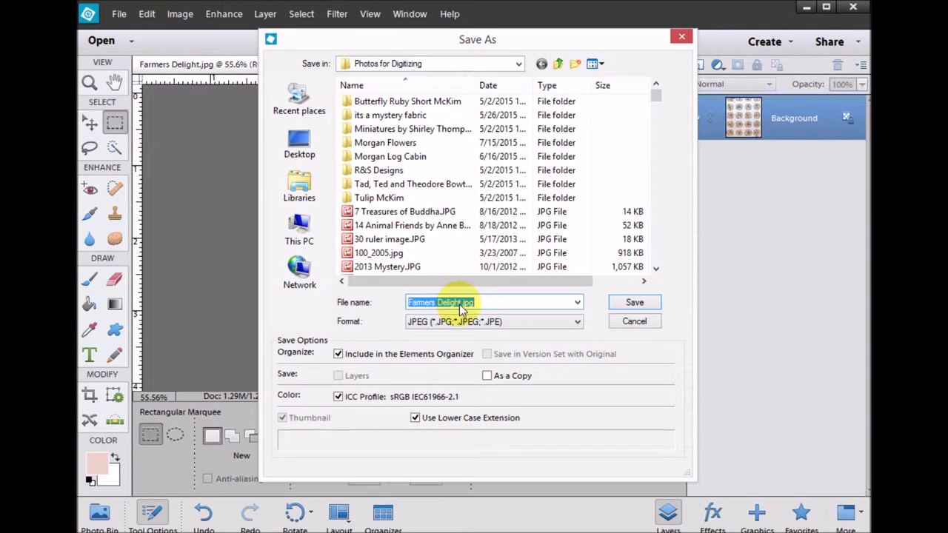
pyautogui.click(460, 305)
pyautogui.write('f')
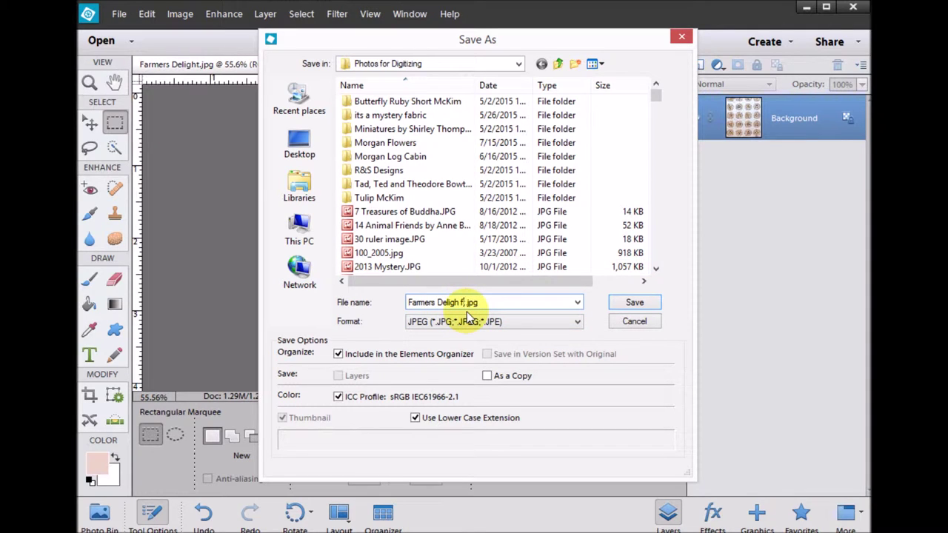
pyautogui.write('ull straighten')
pyautogui.click(634, 302)
pyautogui.click(672, 94)
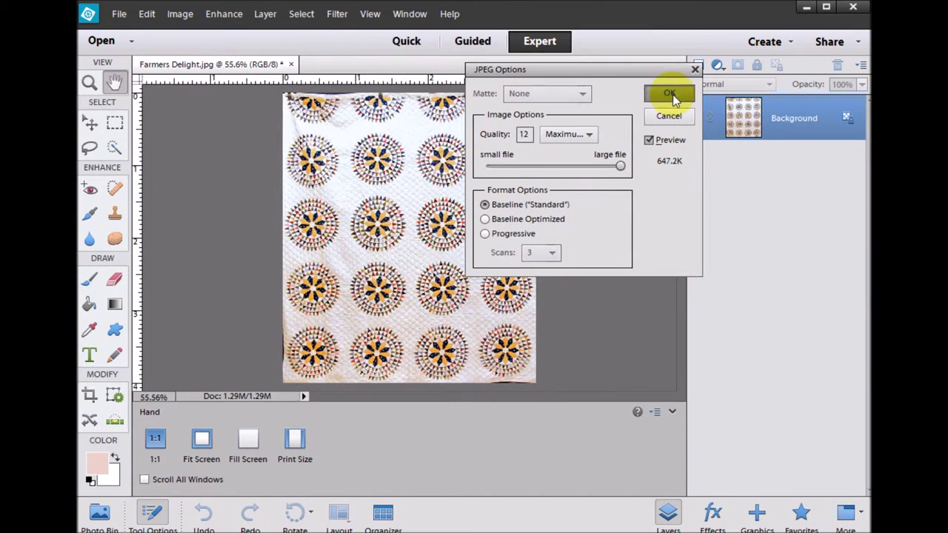
pyautogui.click(471, 255)
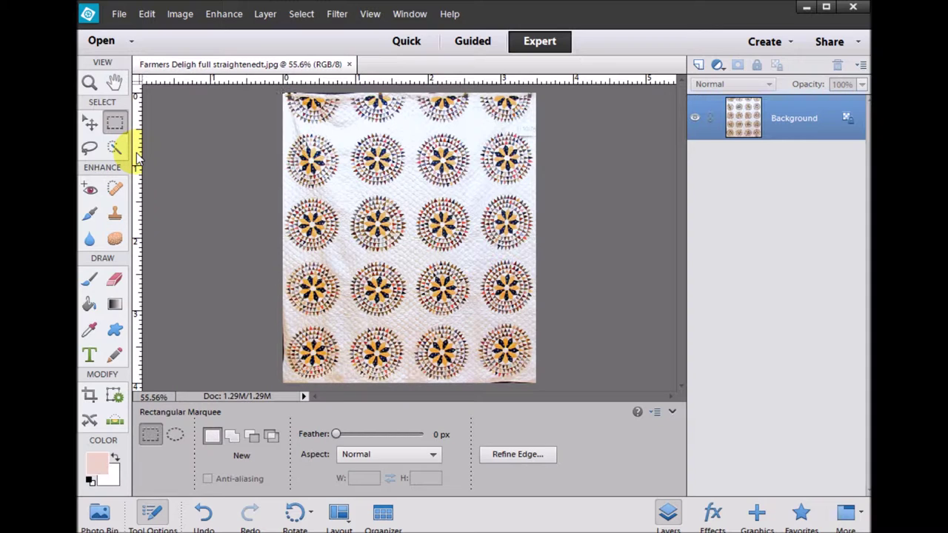
pyautogui.moveTo(137, 157); pyautogui.dragTo(414, 187)
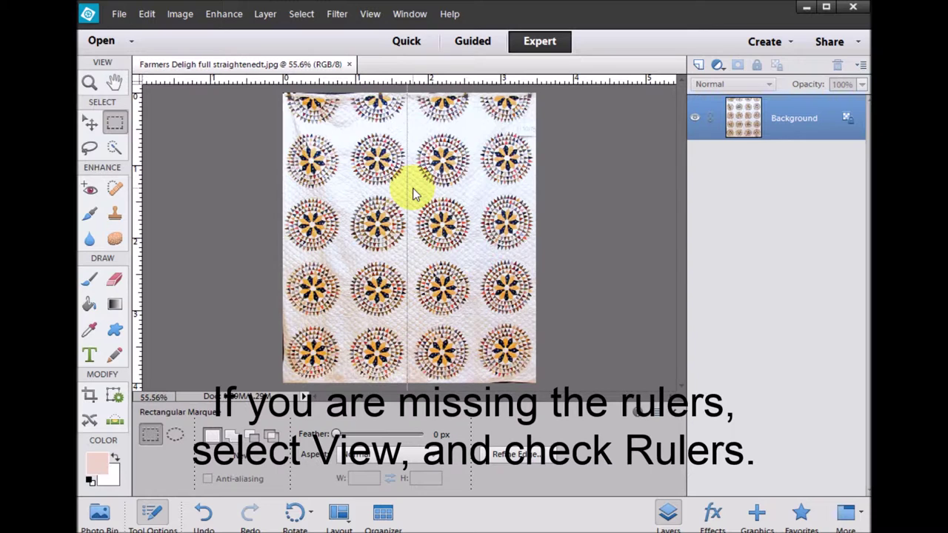
# Step: Box in the middle-row medallion block with guides: two vertical, one above, one below
pyautogui.moveTo(413, 191); pyautogui.dragTo(415, 191)
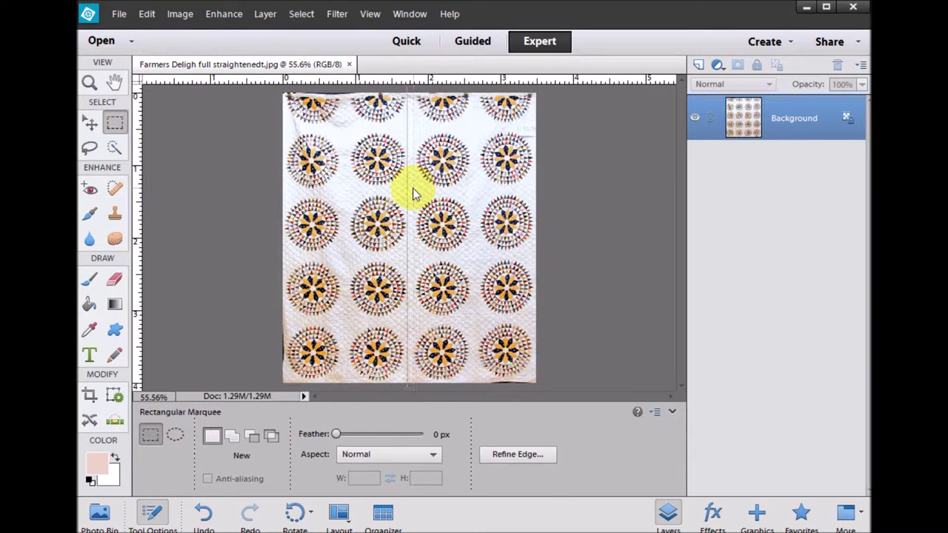
pyautogui.moveTo(414, 191); pyautogui.dragTo(475, 188)
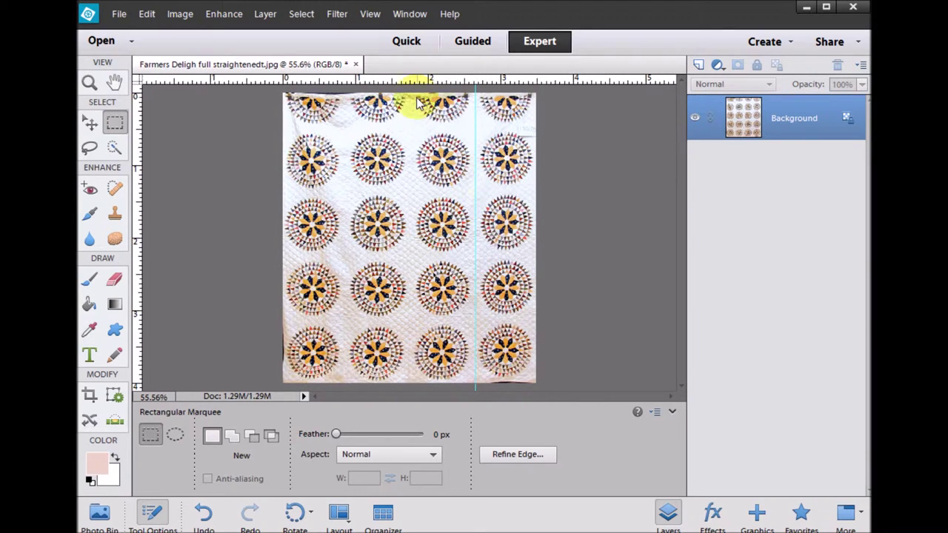
pyautogui.moveTo(402, 81); pyautogui.dragTo(416, 194)
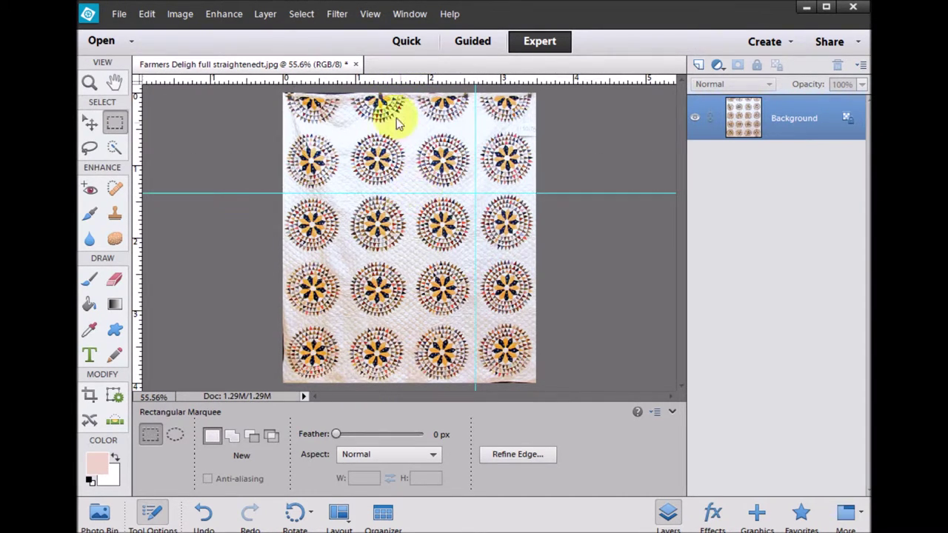
pyautogui.moveTo(374, 82); pyautogui.dragTo(398, 258)
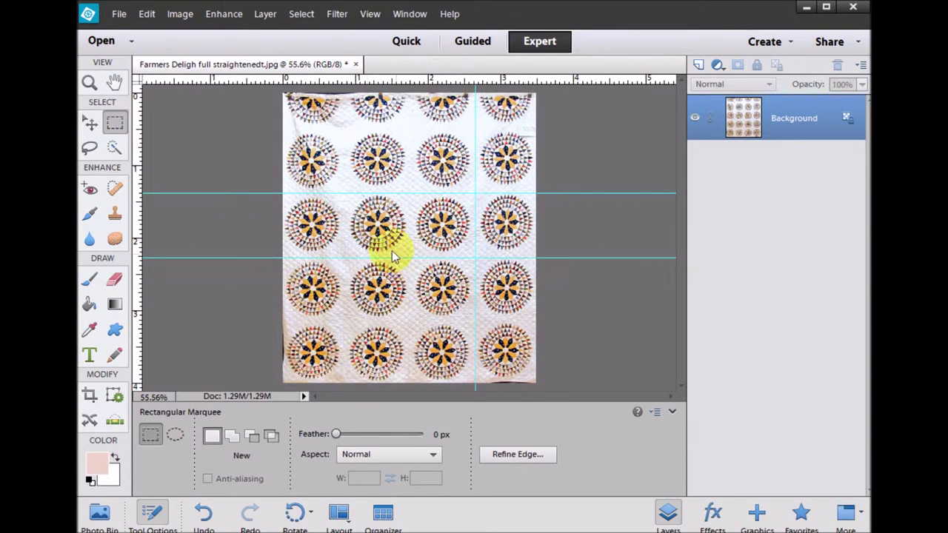
pyautogui.moveTo(136, 214); pyautogui.dragTo(413, 243)
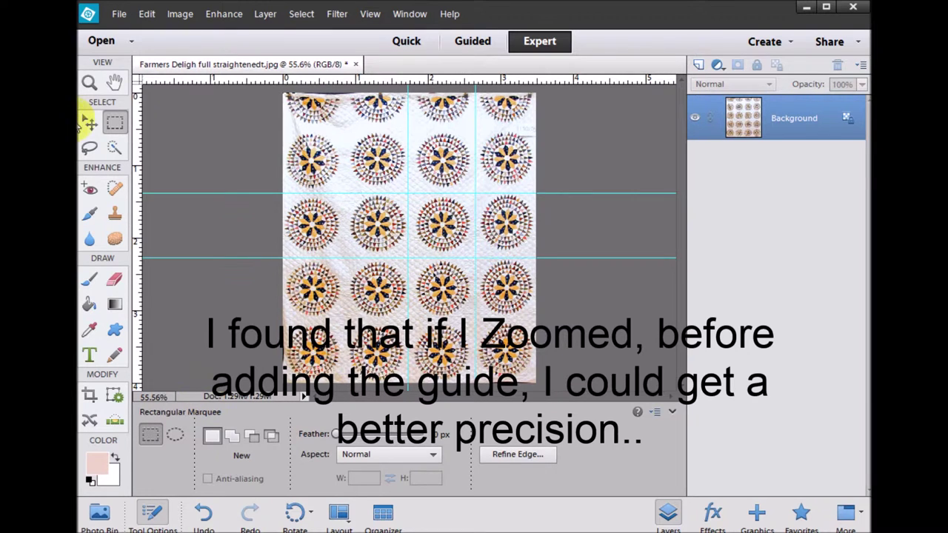
# Step: Zoom to about 180% on the guide-framed block and bring Snipping Tool over the photo
pyautogui.click(89, 86)
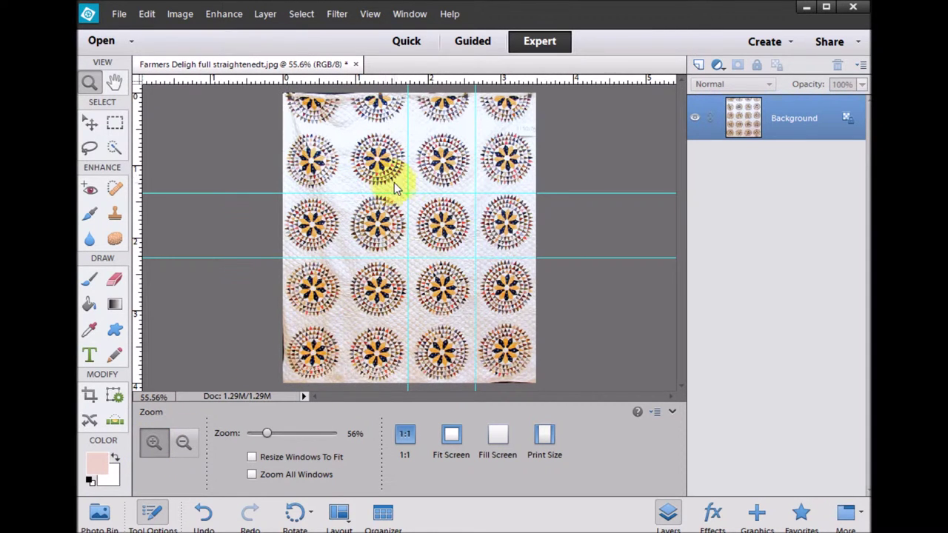
pyautogui.moveTo(394, 182); pyautogui.dragTo(488, 274)
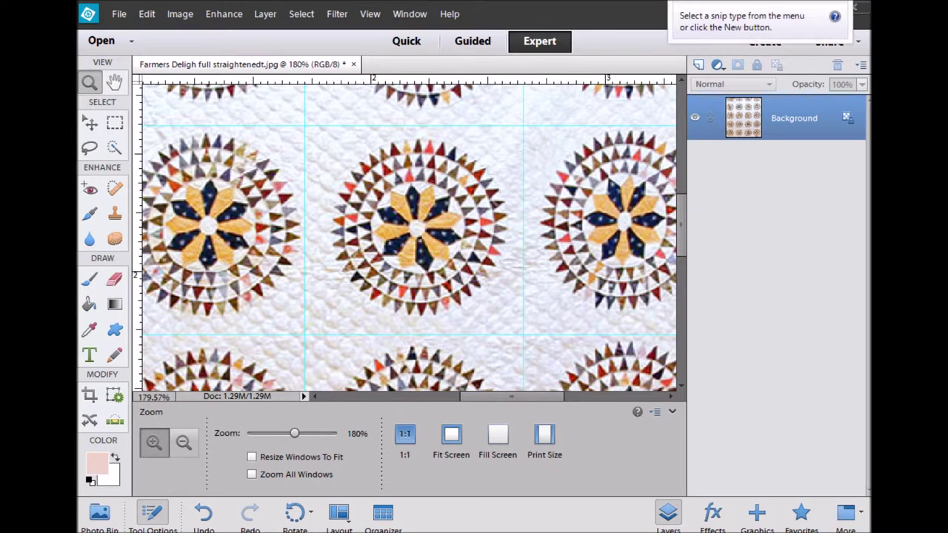
pyautogui.moveTo(730, 3); pyautogui.dragTo(417, 72)
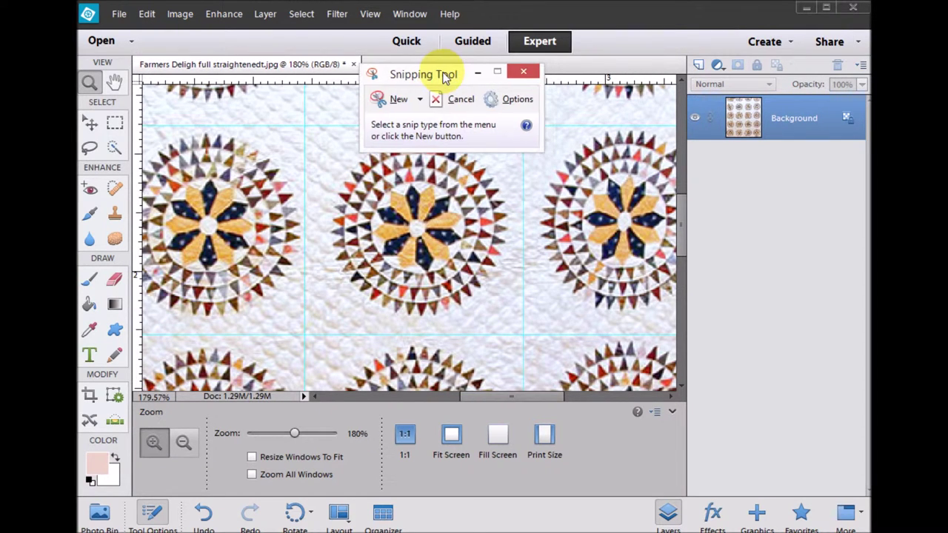
# Step: Capture a new snip of the medallion block outlined along the guides
pyautogui.click(398, 102)
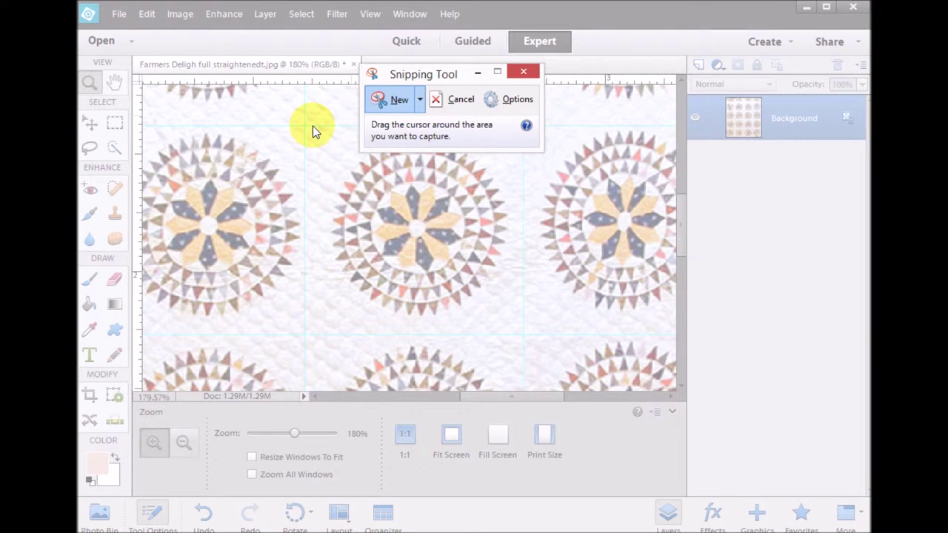
pyautogui.moveTo(313, 125); pyautogui.dragTo(523, 335)
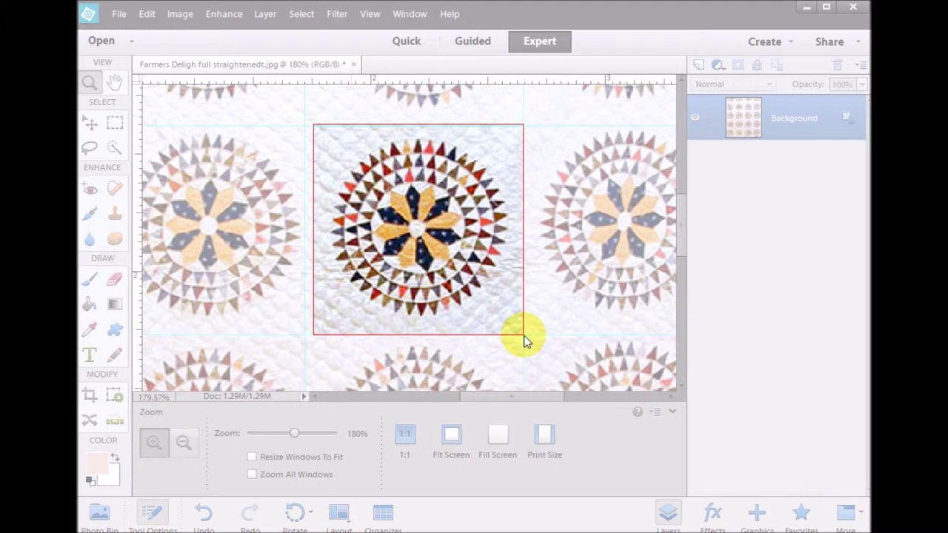
pyautogui.moveTo(523, 335); pyautogui.dragTo(524, 336)
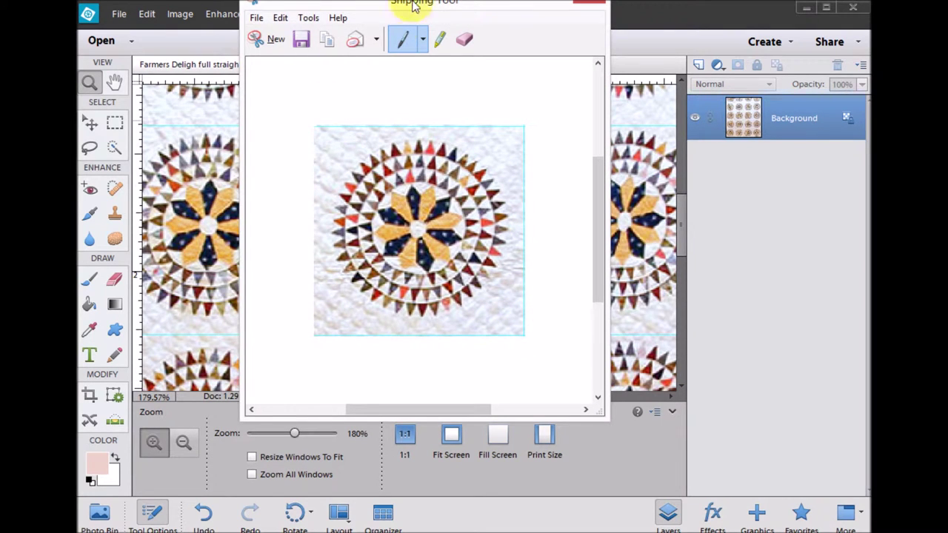
pyautogui.click(257, 19)
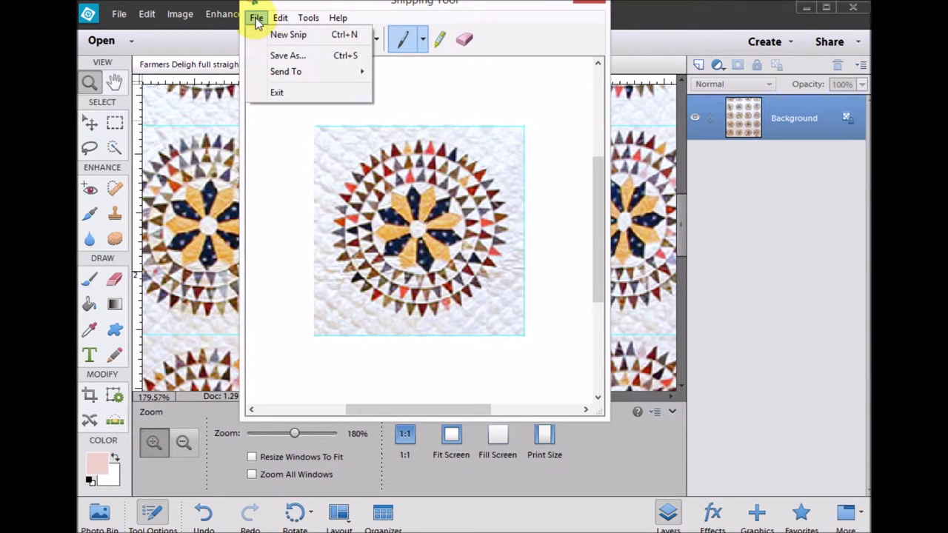
# Step: Save the snip as JPEG 'Farmers Delight Closeup', replacing the existing file, then minimize Snipping Tool
pyautogui.click(290, 57)
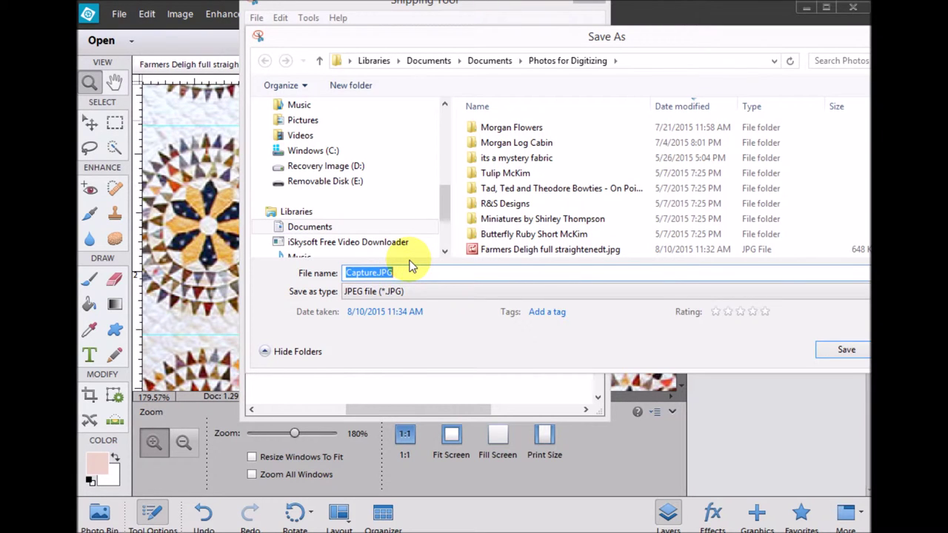
pyautogui.write('Farmers ')
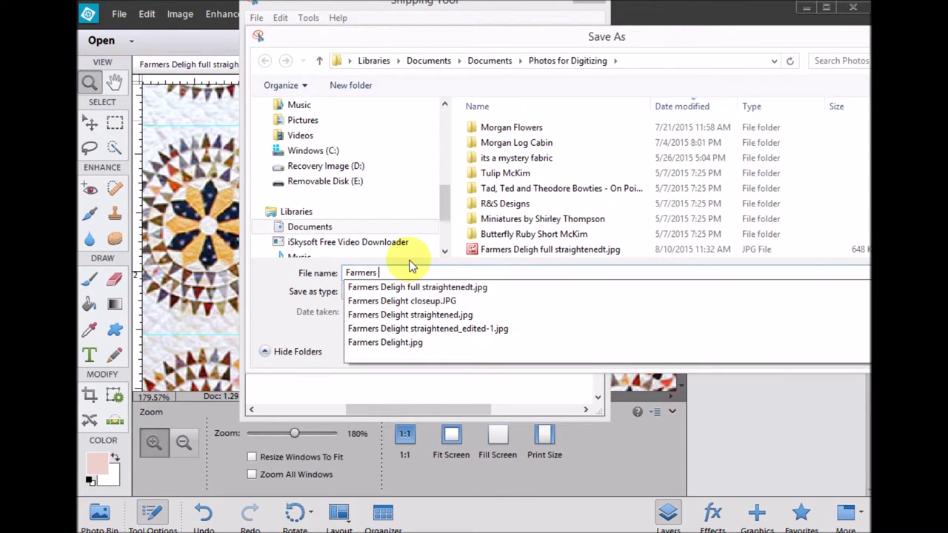
pyautogui.write('Desi')
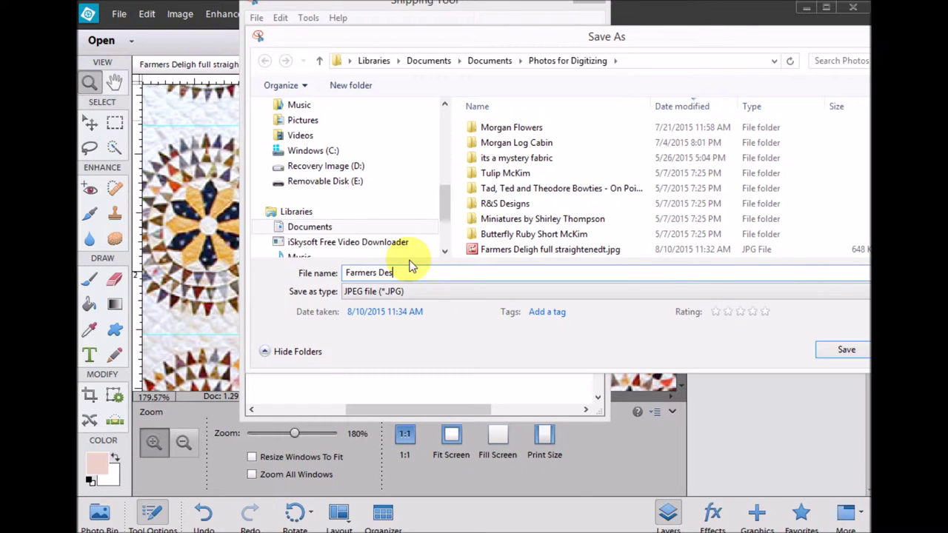
pyautogui.press('BackSpace')
pyautogui.write('light ')
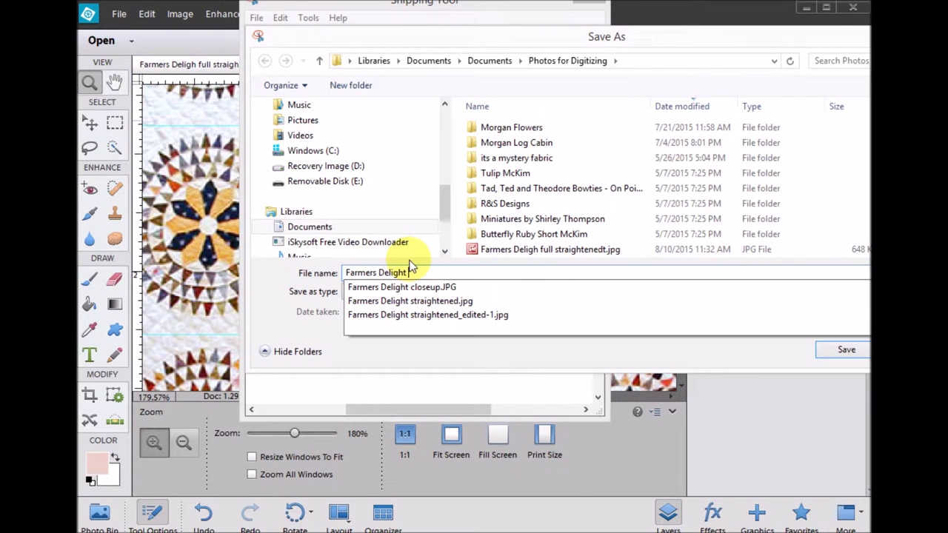
pyautogui.write('Closur')
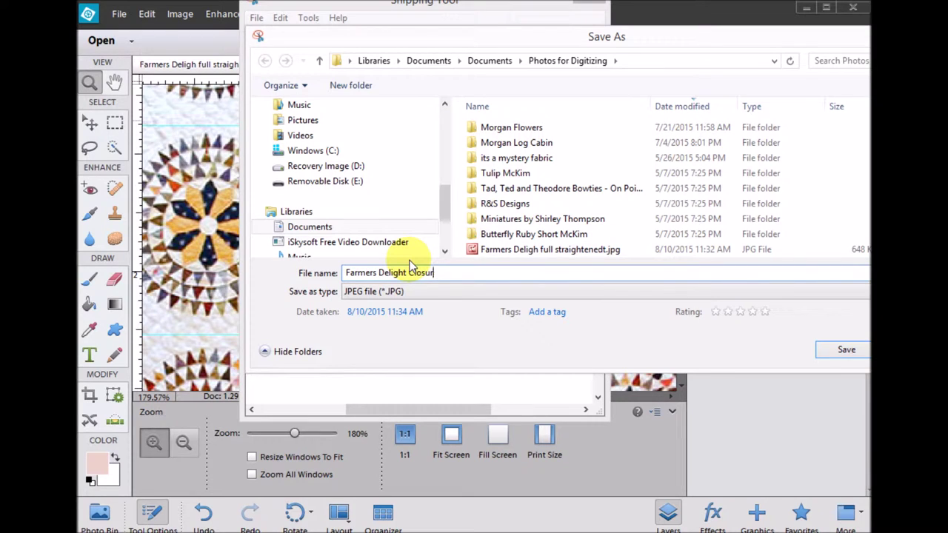
pyautogui.press('BackSpace')
pyautogui.press('BackSpace')
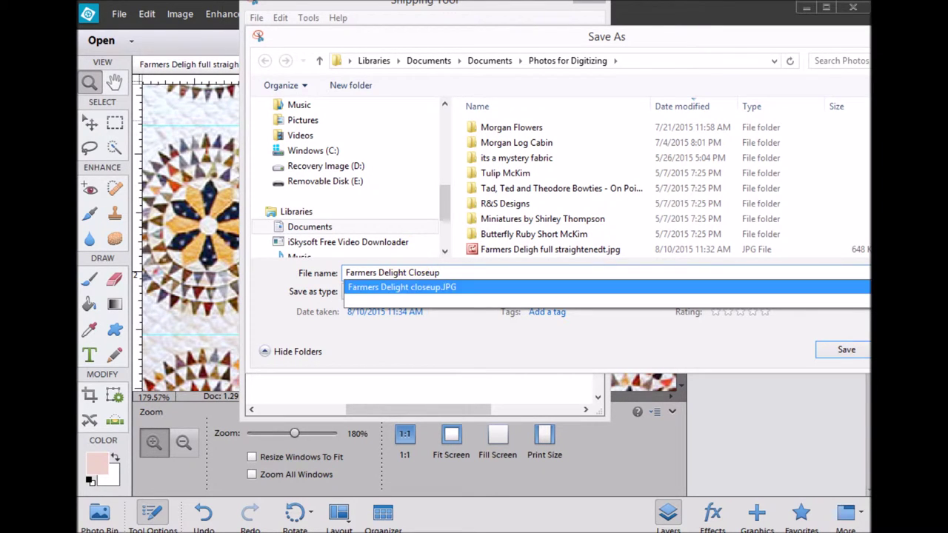
pyautogui.click(850, 352)
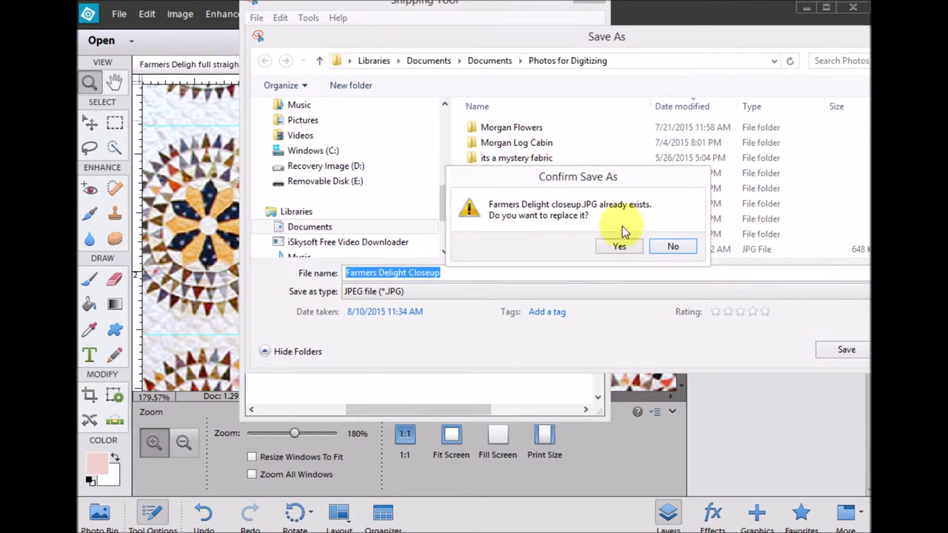
pyautogui.click(620, 246)
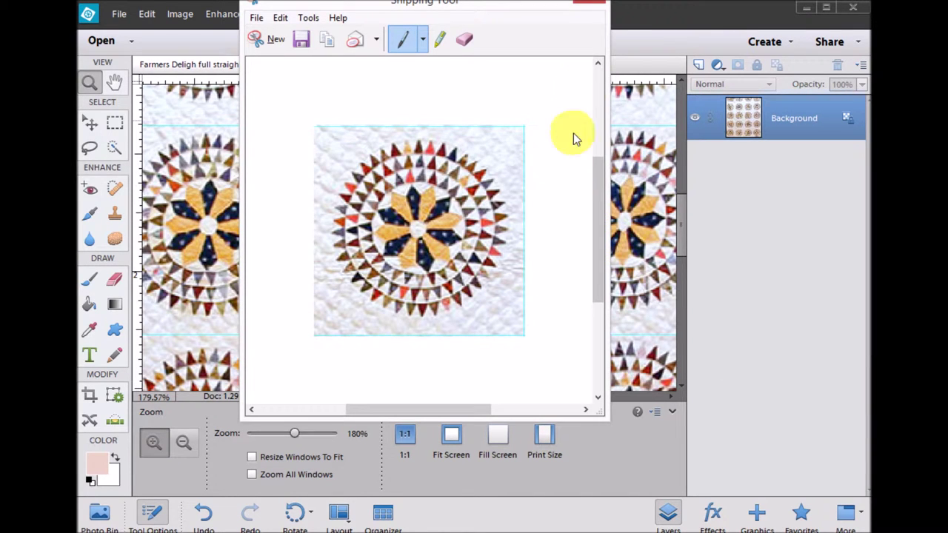
pyautogui.click(544, 4)
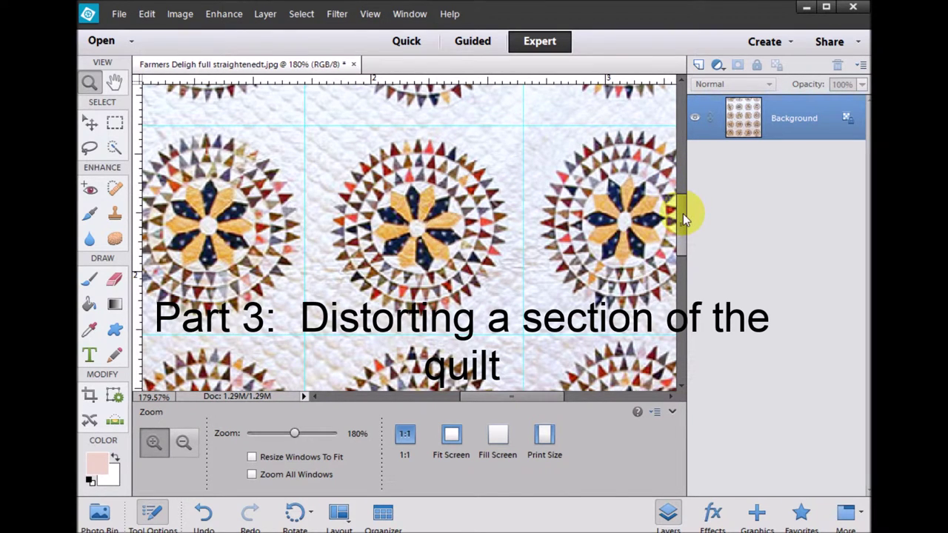
# Step: Zoom in on the quilt's top-left corner and pick the Rectangular Marquee tool
pyautogui.moveTo(682, 218); pyautogui.dragTo(679, 150)
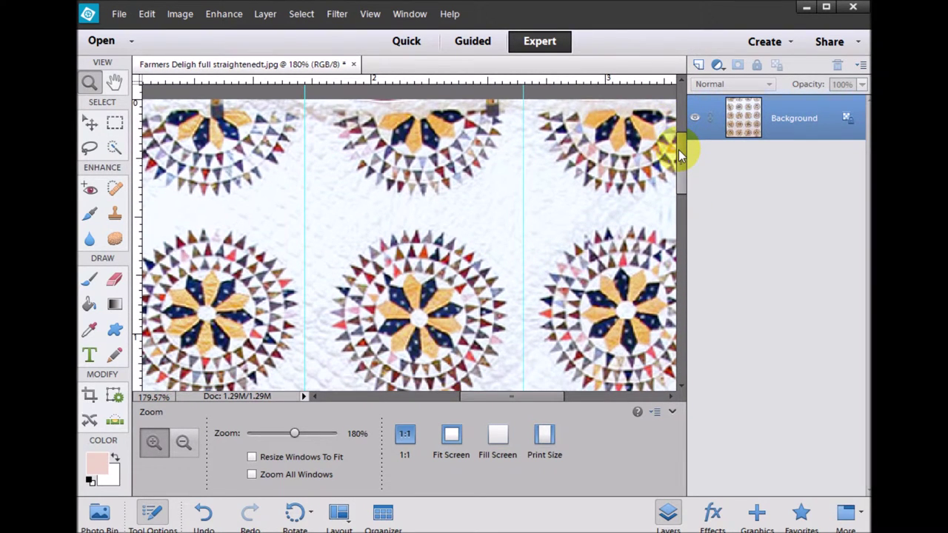
pyautogui.moveTo(294, 433); pyautogui.dragTo(265, 434)
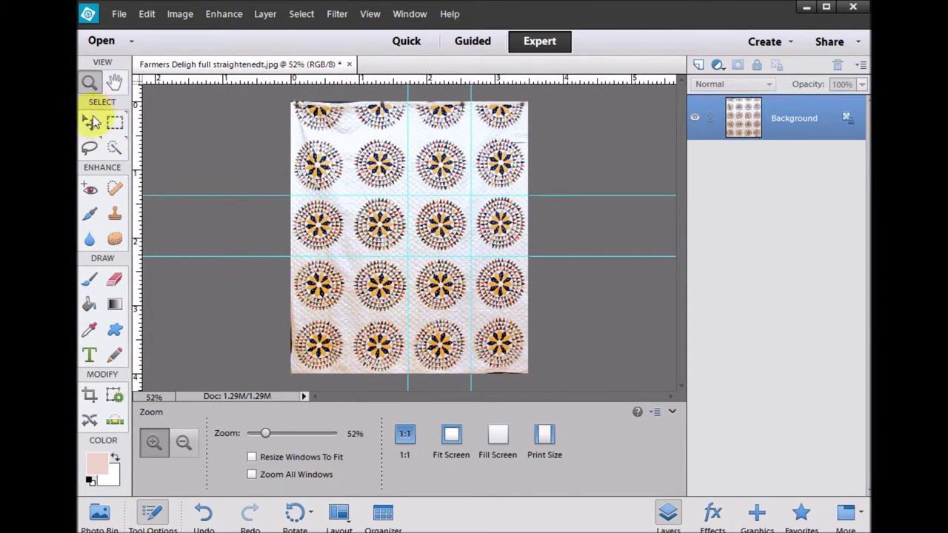
pyautogui.moveTo(293, 88); pyautogui.dragTo(385, 146)
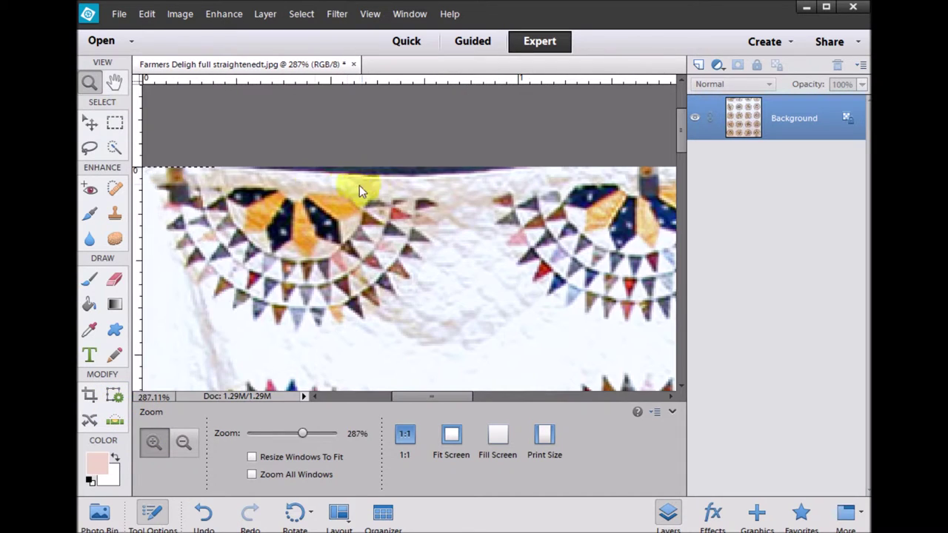
pyautogui.click(114, 124)
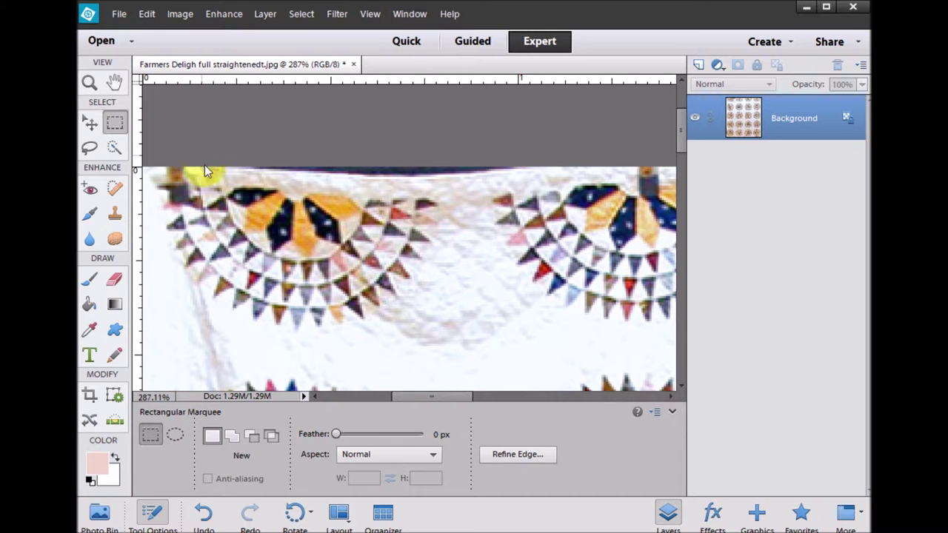
# Step: Marquee a thin top-edge strip and Distort it, pulling the right end up over the dip
pyautogui.moveTo(201, 169); pyautogui.dragTo(438, 185)
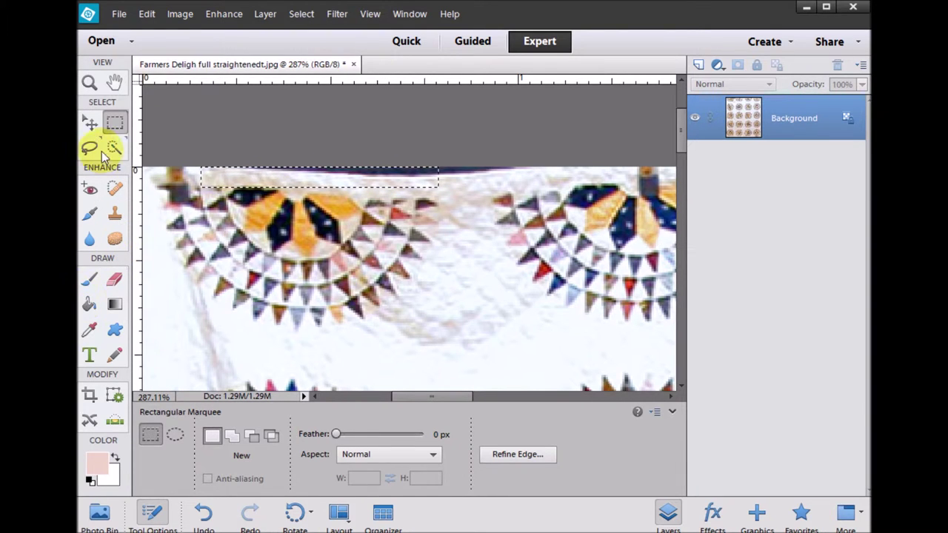
pyautogui.click(180, 15)
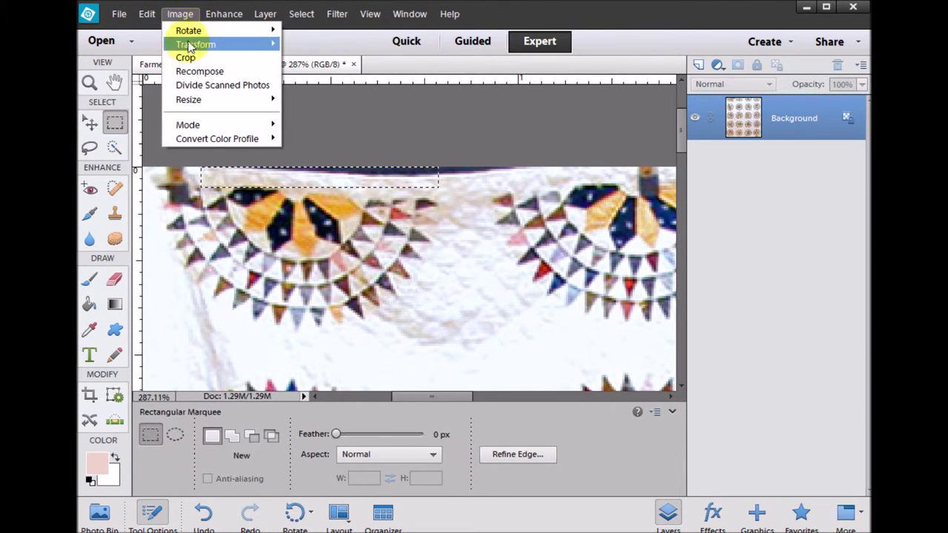
pyautogui.moveTo(194, 44)
pyautogui.click(303, 58)
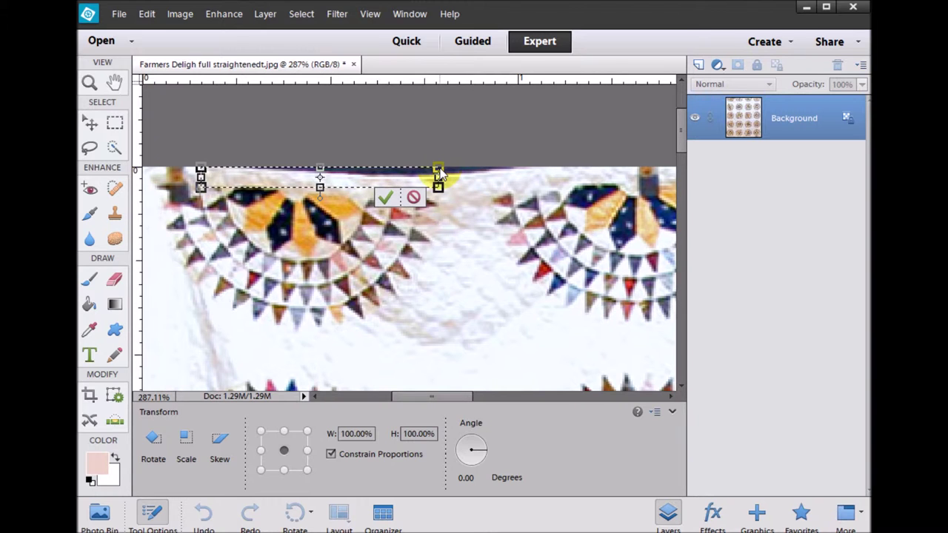
pyautogui.moveTo(439, 174); pyautogui.dragTo(443, 161)
pyautogui.moveTo(445, 156); pyautogui.dragTo(452, 139)
# Step: Commit the distortion, select a small top-left corner area, and sample white as foreground colour
pyautogui.click(386, 197)
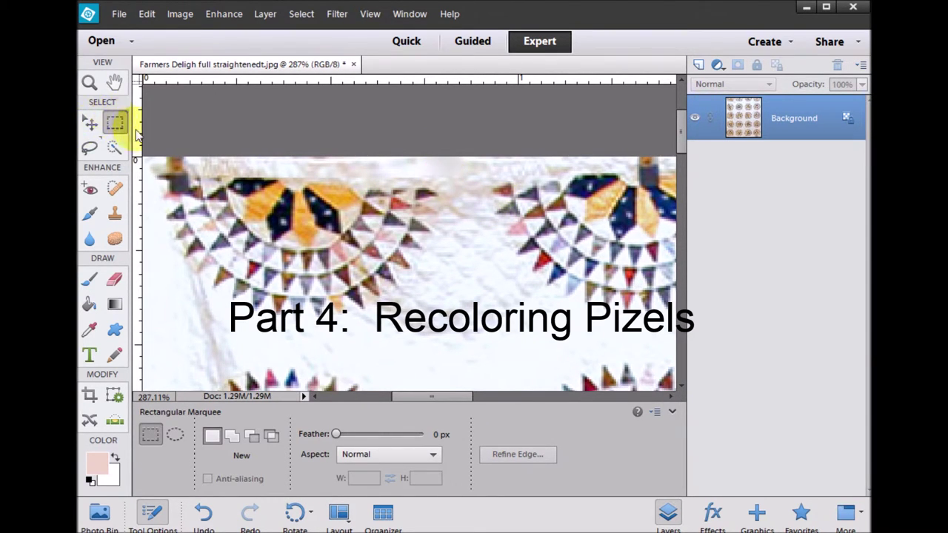
pyautogui.moveTo(154, 151); pyautogui.dragTo(211, 173)
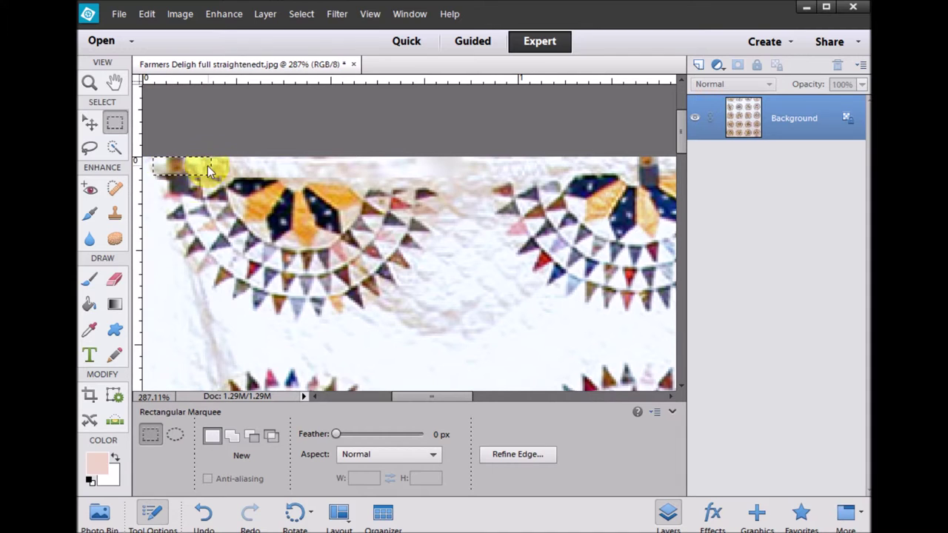
pyautogui.click(90, 331)
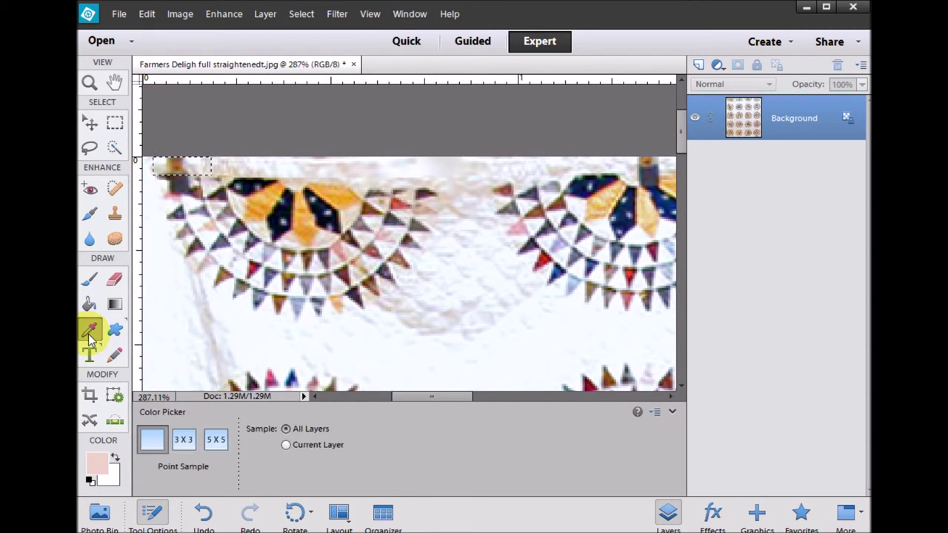
pyautogui.click(266, 168)
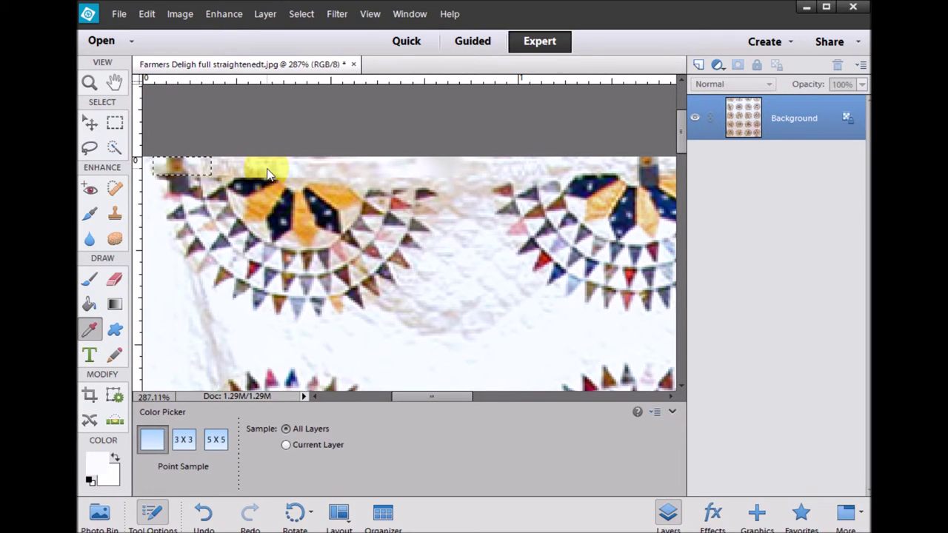
# Step: Switch to the Brush tool with a 3 px Hard Round tip, then zoom out
pyautogui.click(86, 300)
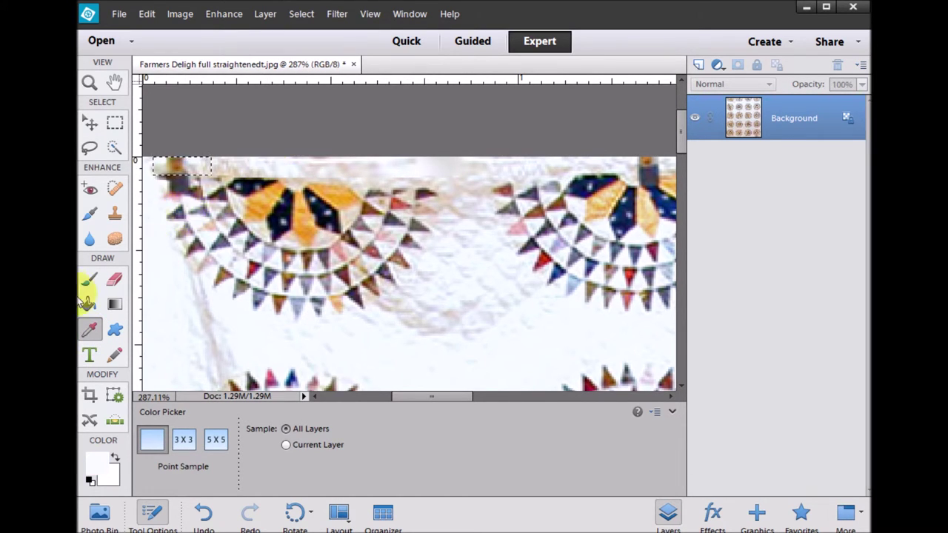
pyautogui.click(90, 283)
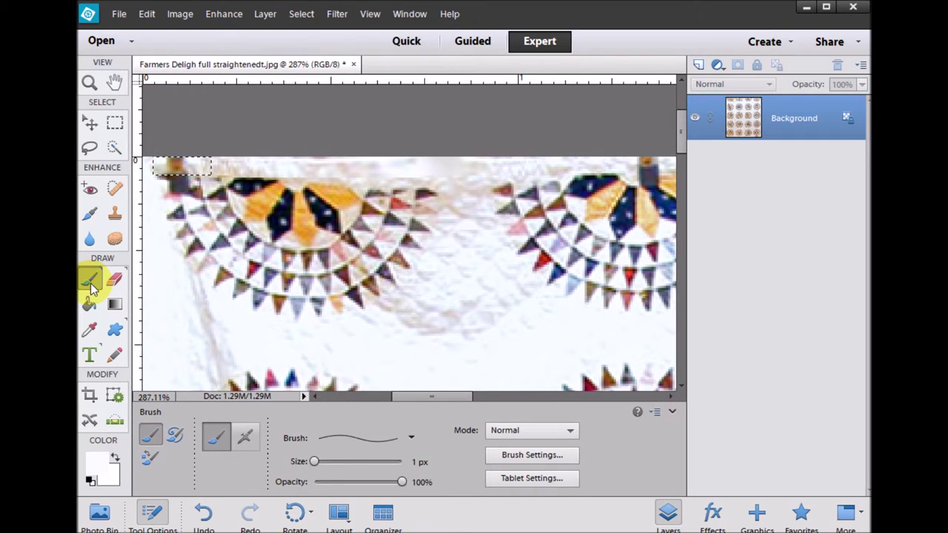
pyautogui.click(411, 438)
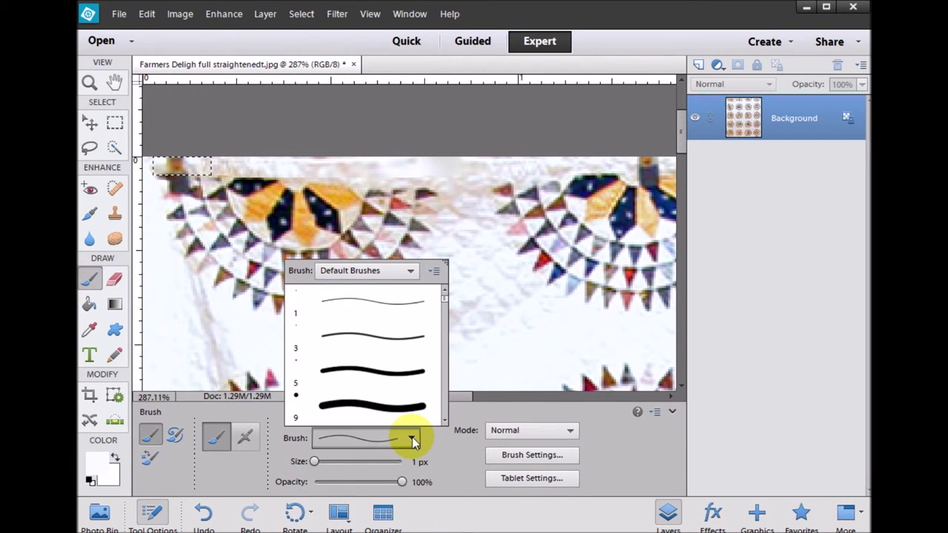
pyautogui.click(395, 338)
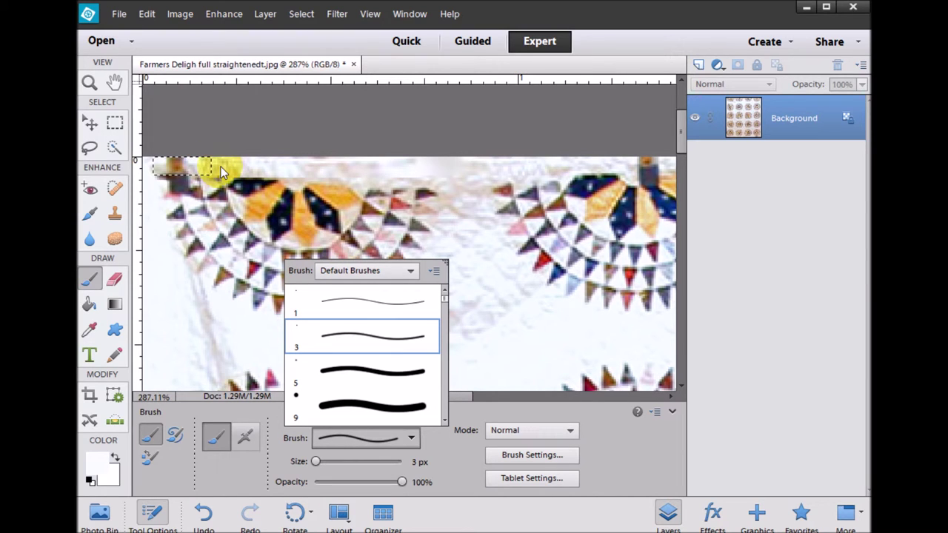
pyautogui.click(178, 165)
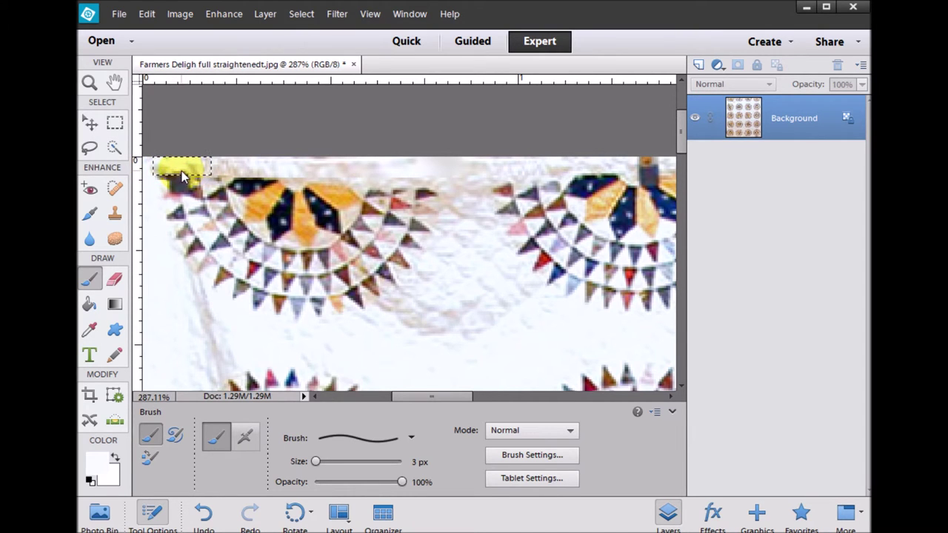
pyautogui.press('z')
pyautogui.hotkey('ctrl', '-')
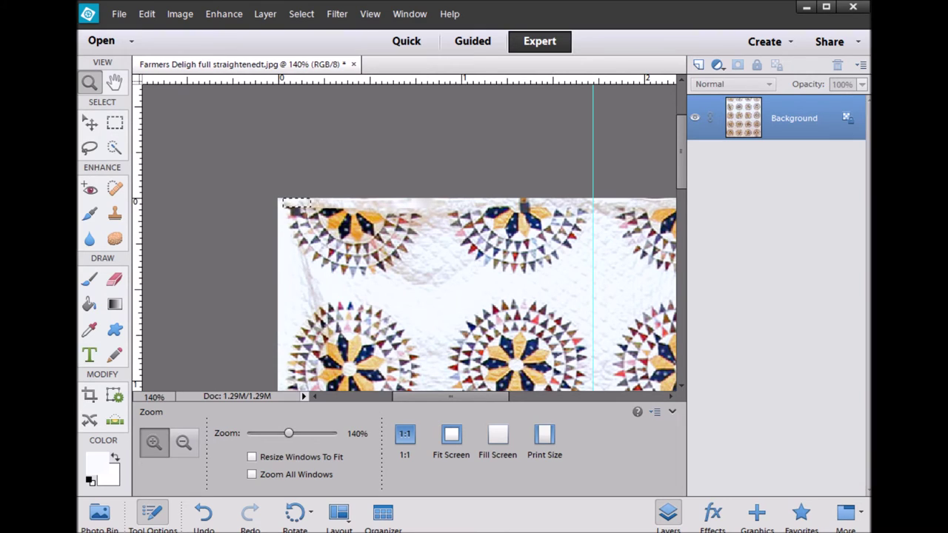